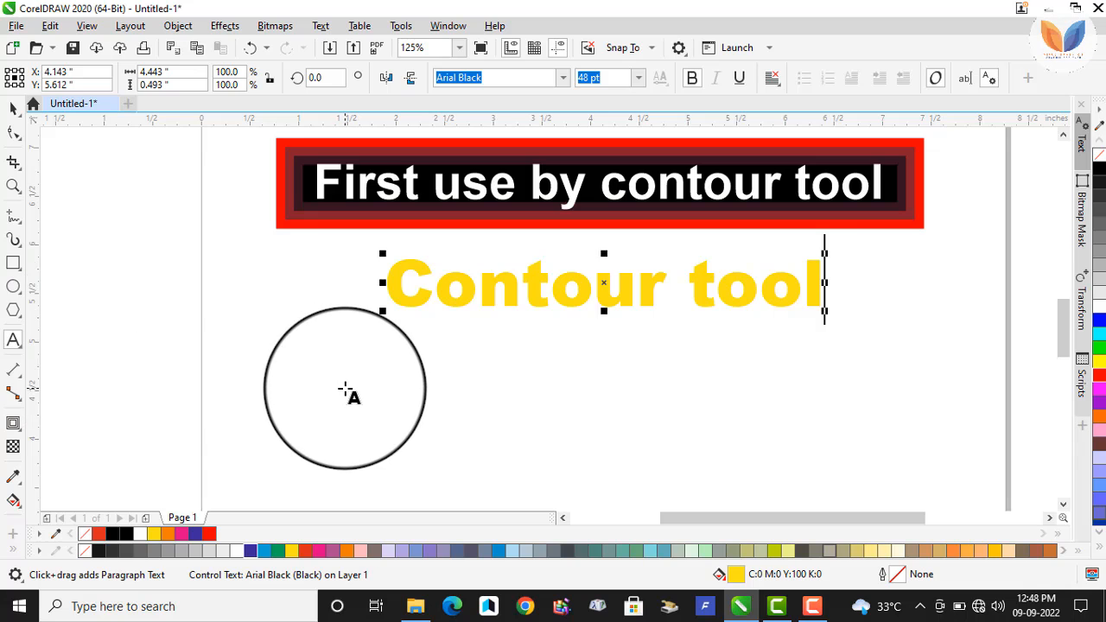
Place a plain copy of the yellow "Contour tool" text below the original and apply an outside contour to it.
{"action": "left_click", "coordinate": [13, 108]}
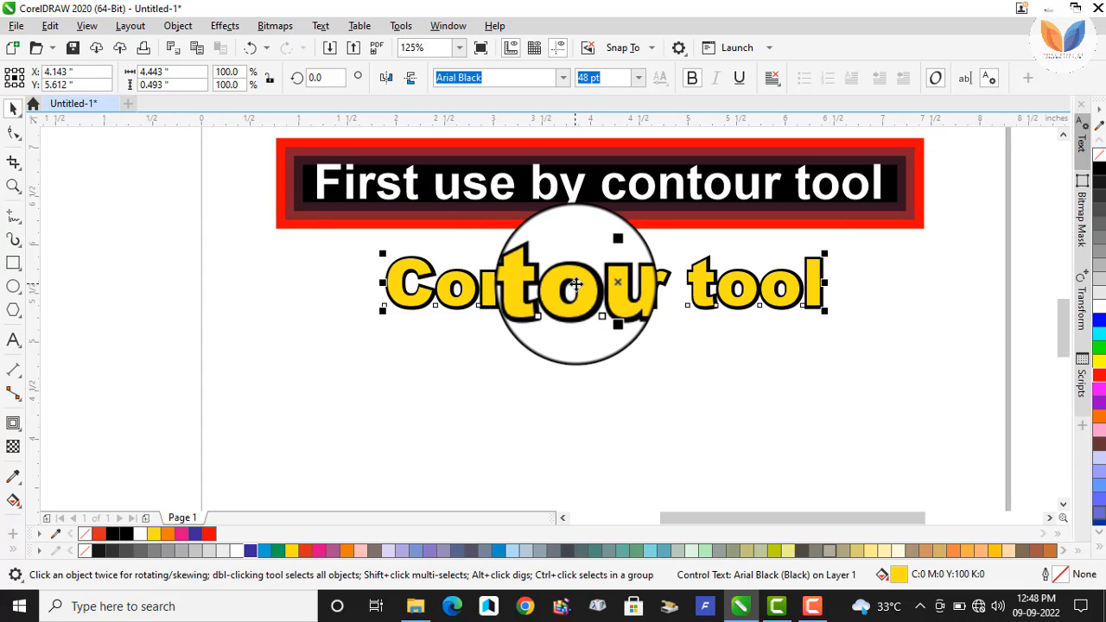
{"action": "left_click_drag", "start_coordinate": [576, 284], "coordinate": [603, 413]}
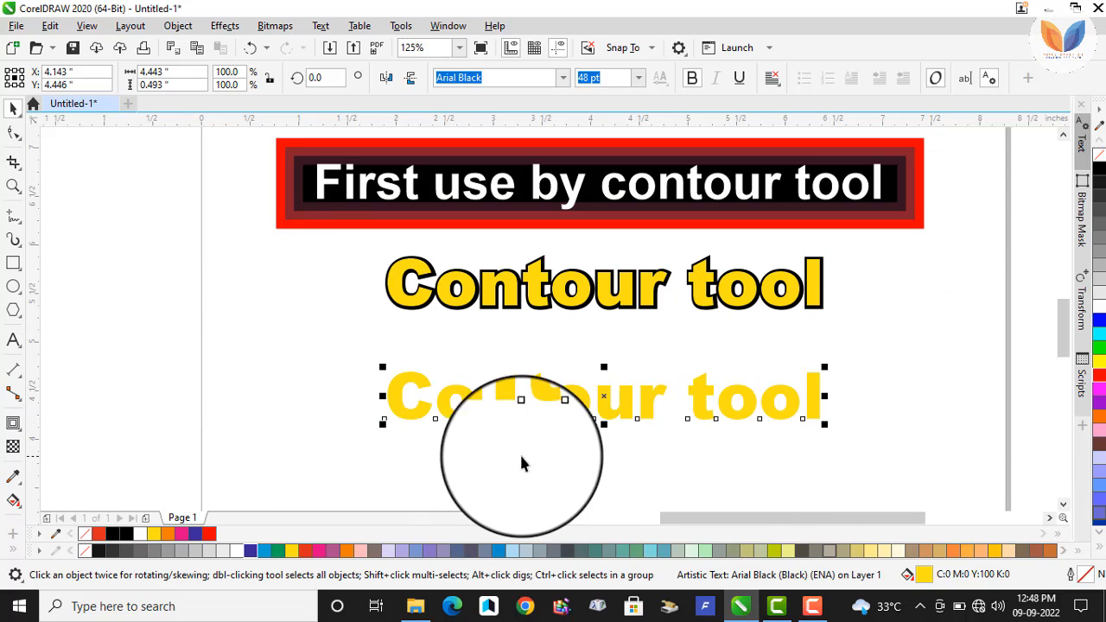
{"action": "left_click", "coordinate": [9, 428]}
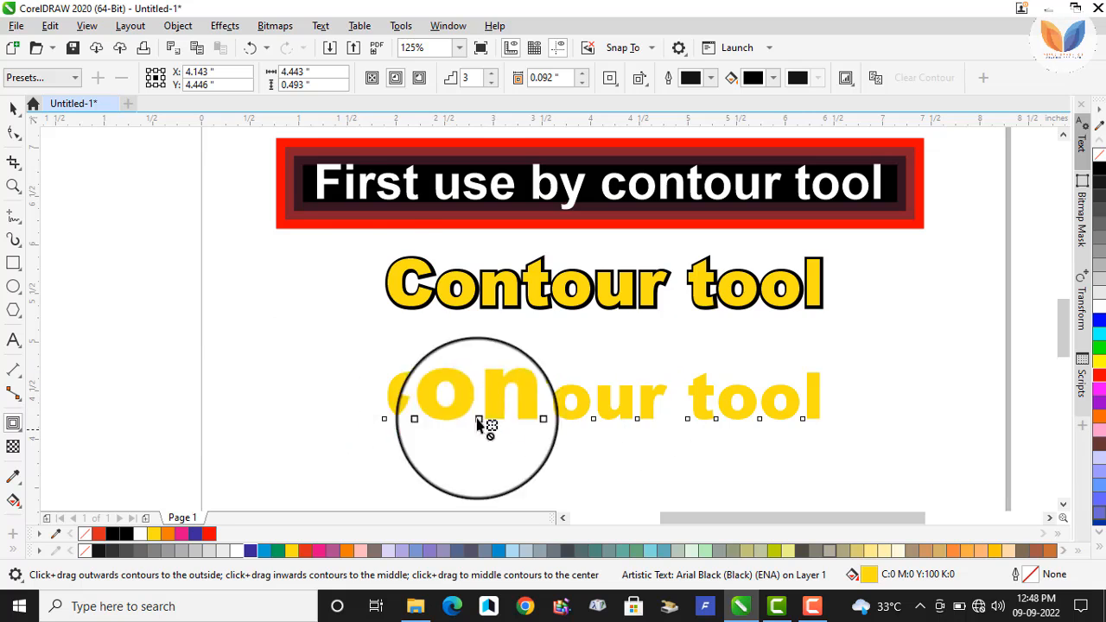
{"action": "left_click", "coordinate": [419, 78]}
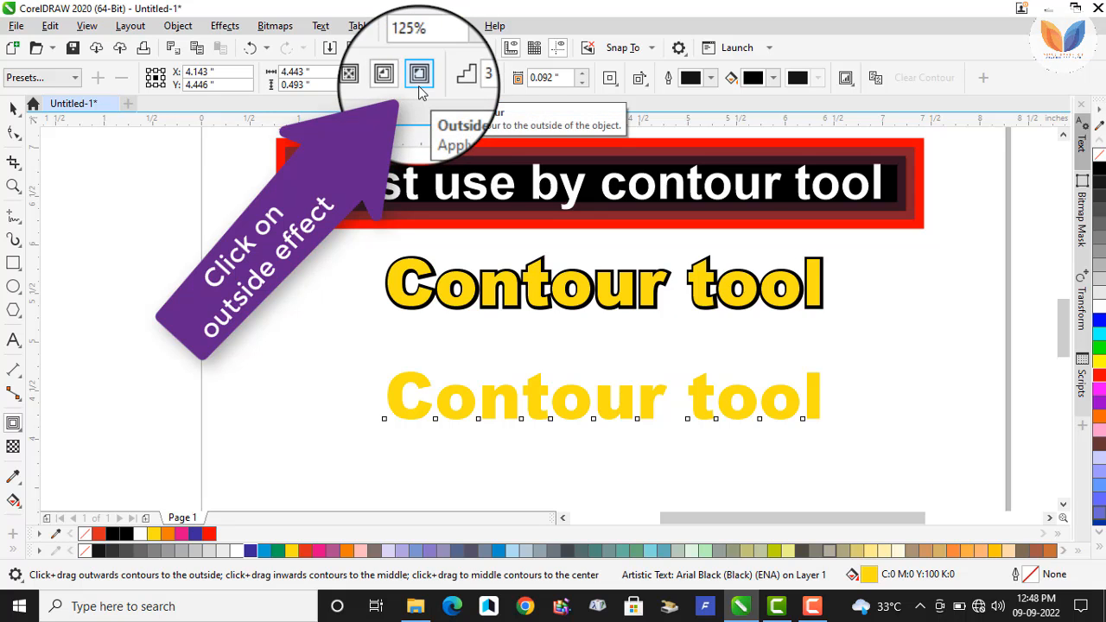
{"action": "left_click", "coordinate": [418, 80]}
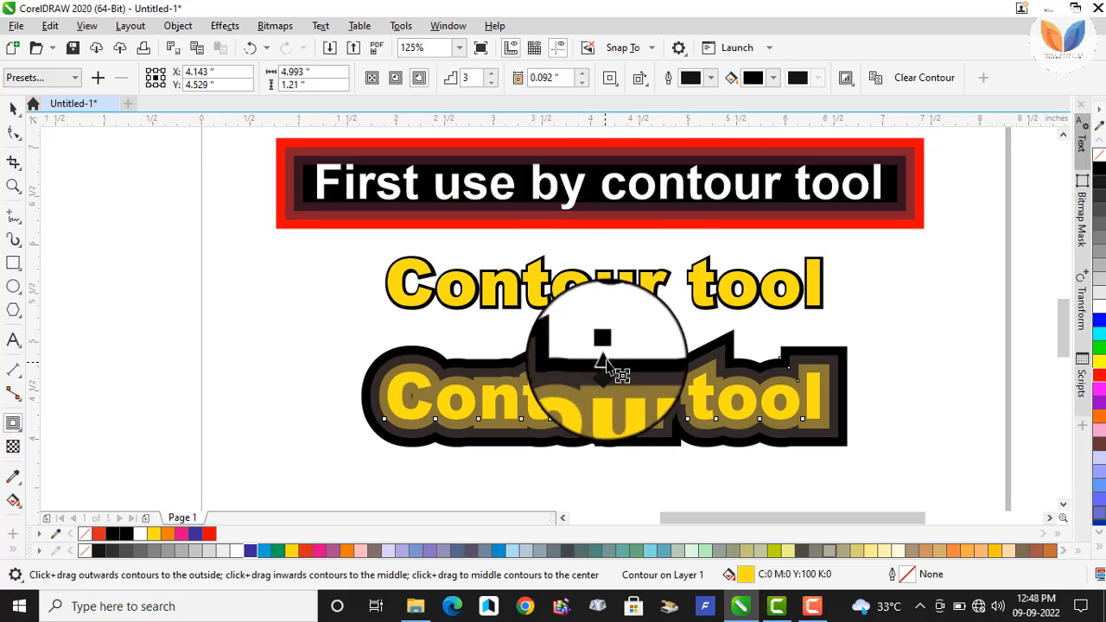
Set the copied text's contour to 1 step with a 0.032 inch offset and deselect it.
{"action": "double_click", "coordinate": [467, 78]}
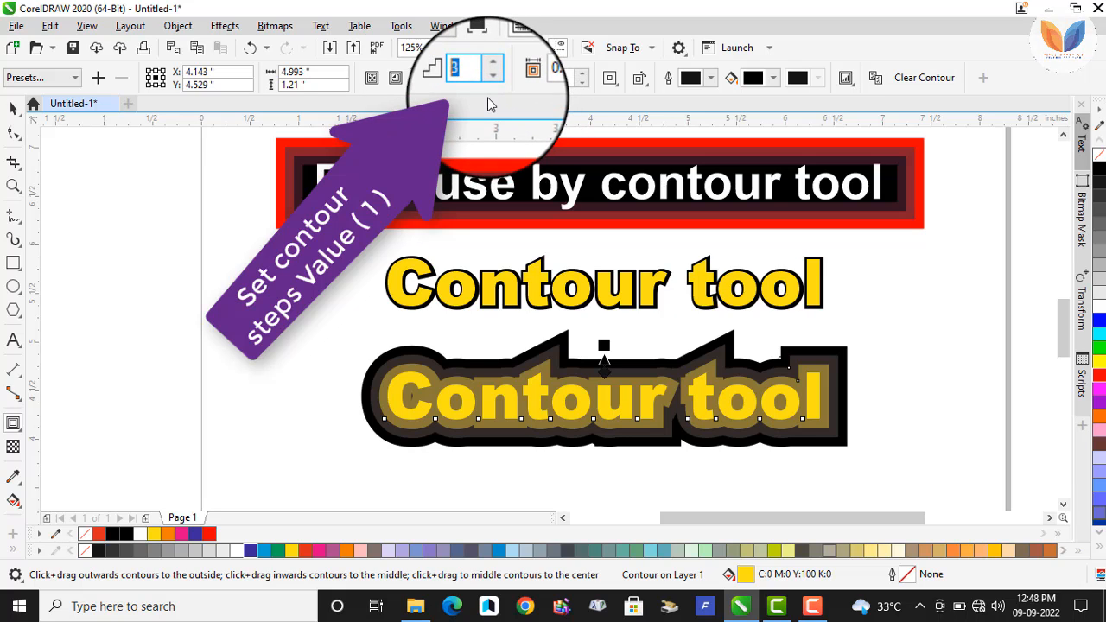
{"action": "key", "text": "Return"}
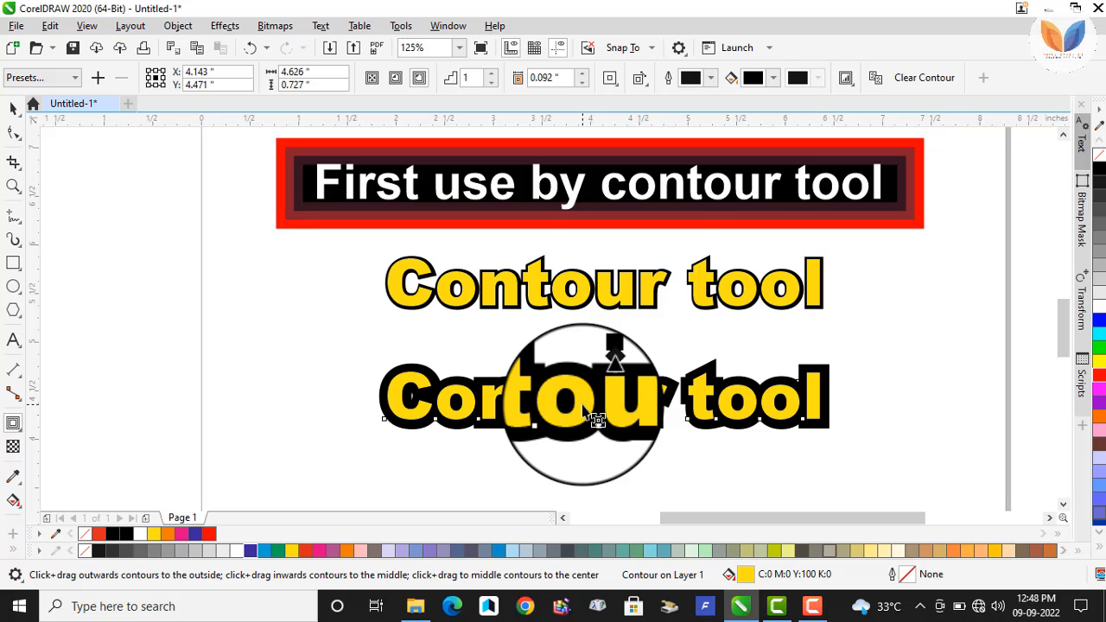
{"action": "left_click", "coordinate": [581, 83]}
{"action": "left_click", "coordinate": [581, 83]}
{"action": "left_click", "coordinate": [581, 83]}
{"action": "left_click", "coordinate": [581, 82]}
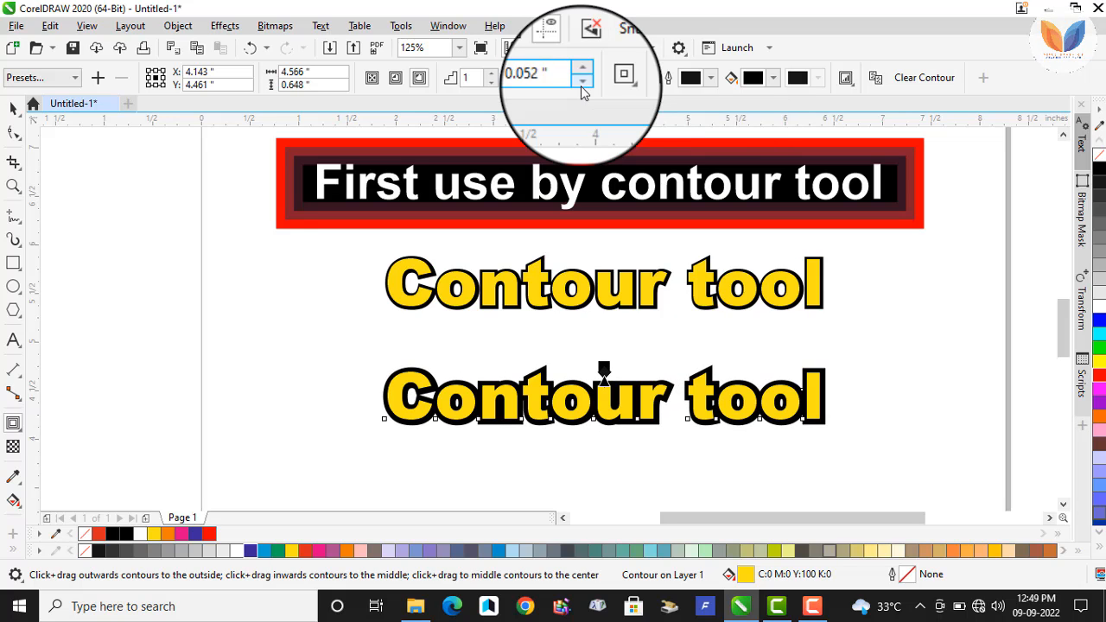
{"action": "left_click", "coordinate": [581, 83]}
{"action": "left_click", "coordinate": [581, 83]}
{"action": "left_click", "coordinate": [582, 83]}
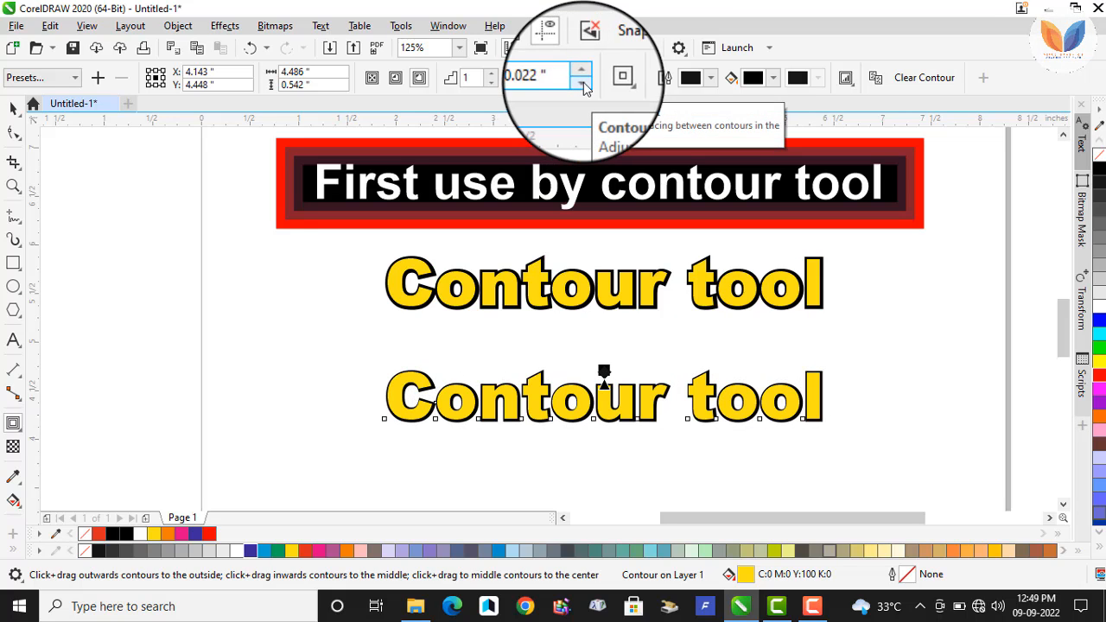
{"action": "left_click", "coordinate": [582, 71]}
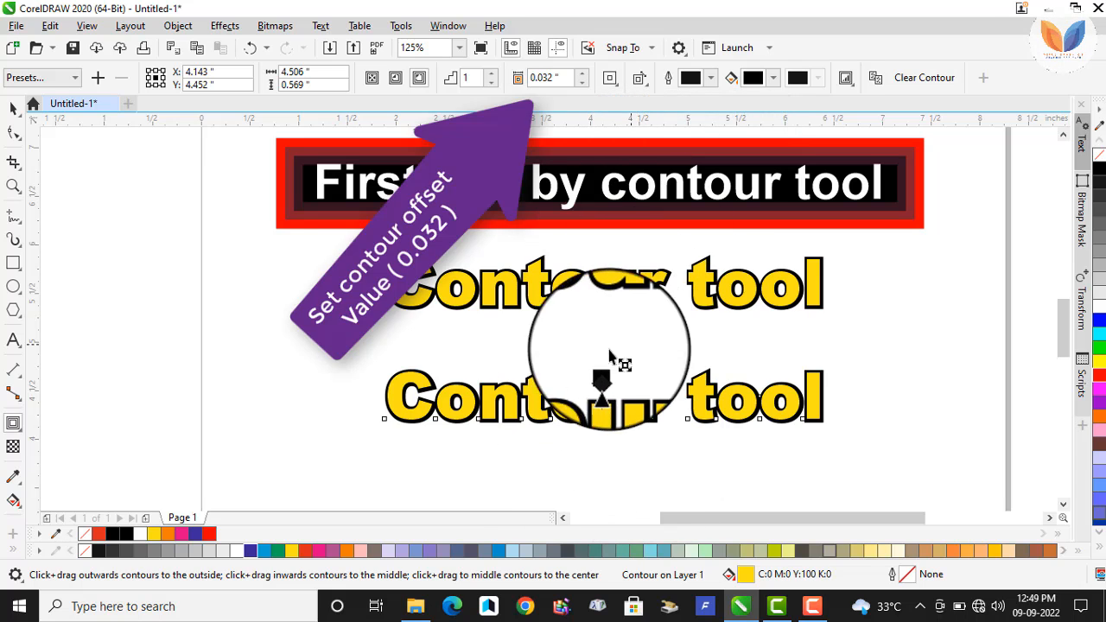
{"action": "left_click", "coordinate": [13, 107]}
{"action": "left_click", "coordinate": [386, 439]}
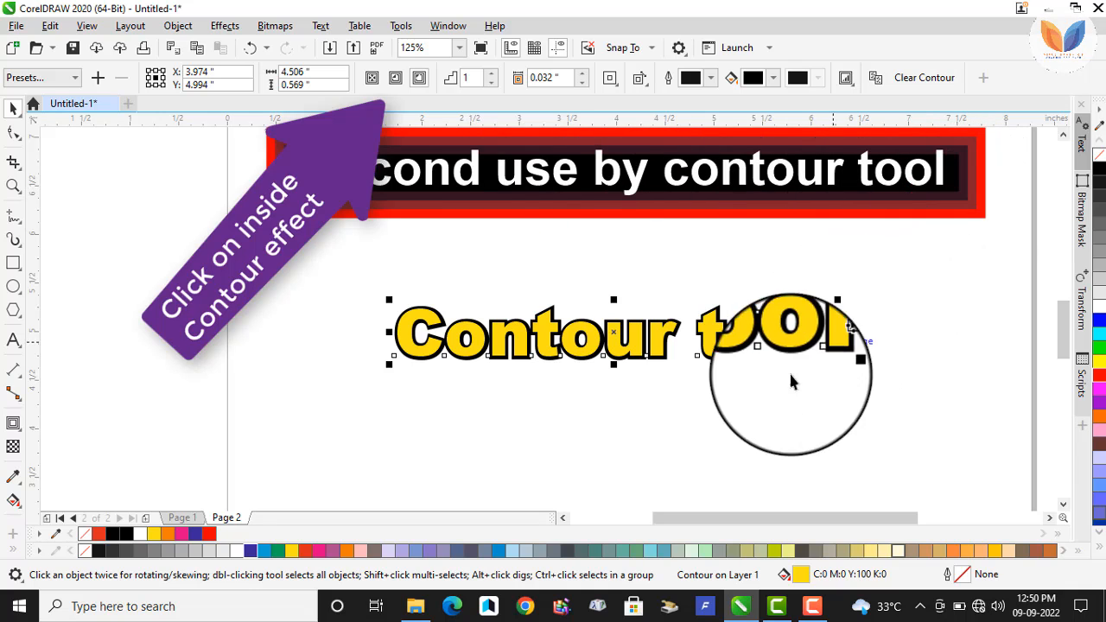
Change the "Contour tool" text on Page 2 to an inside contour with 2 steps and a 0.021 inch offset.
{"action": "left_click", "coordinate": [395, 78]}
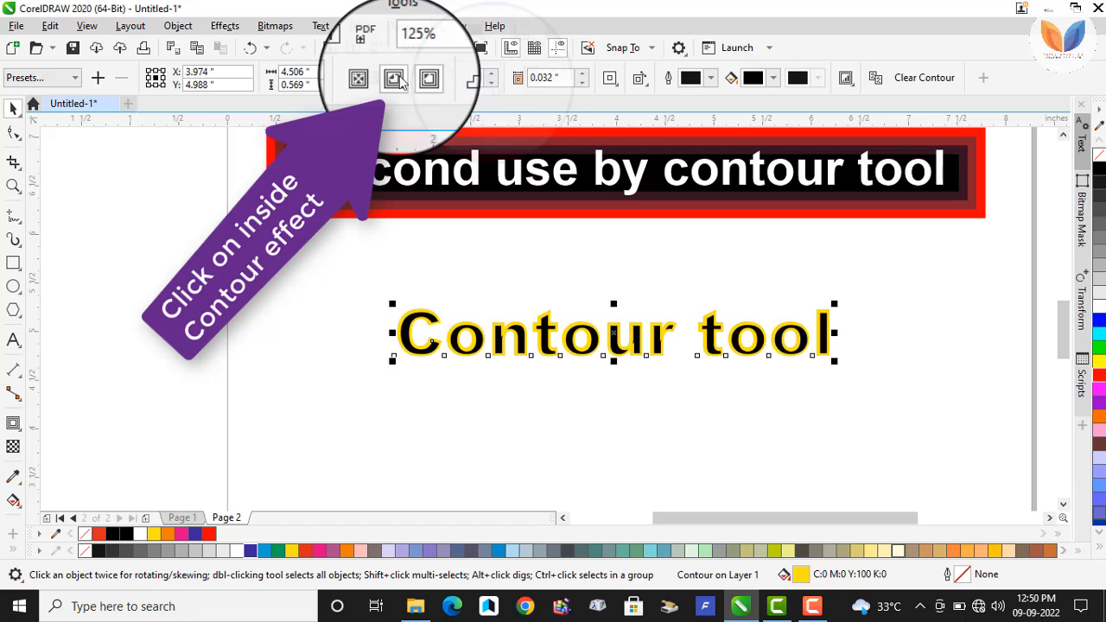
{"action": "left_click", "coordinate": [490, 75]}
{"action": "left_click", "coordinate": [490, 74]}
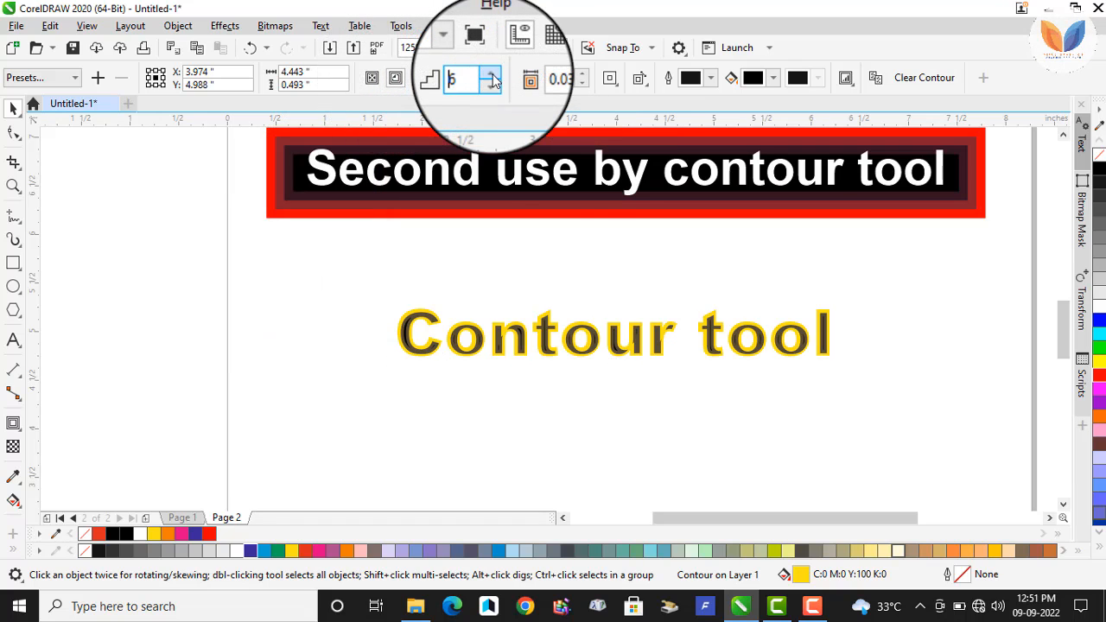
{"action": "left_click", "coordinate": [493, 82]}
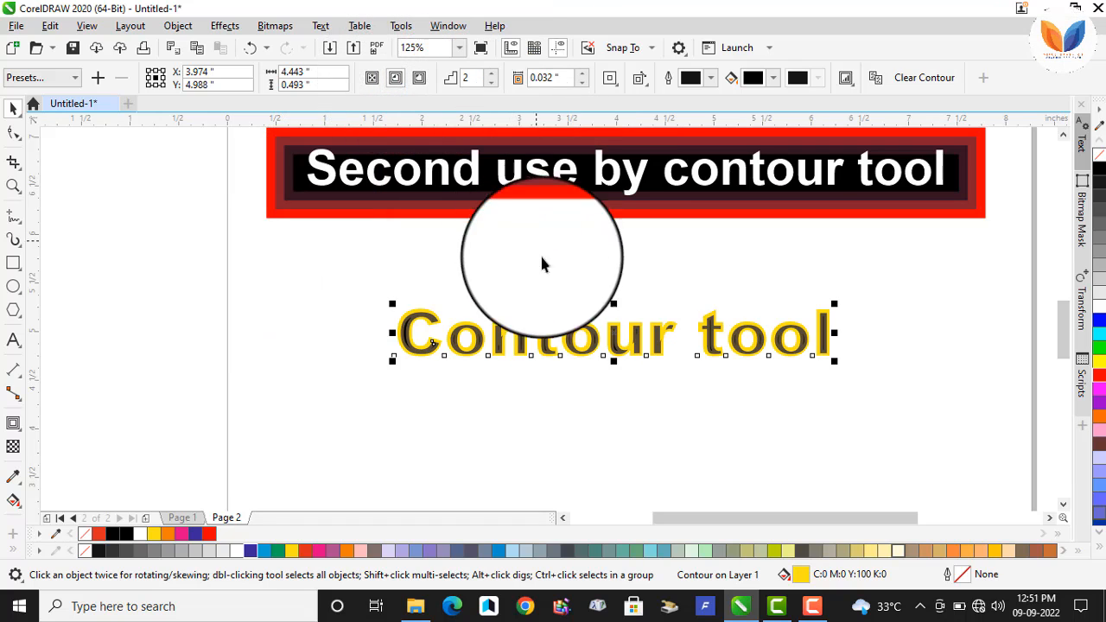
{"action": "left_click", "coordinate": [584, 85]}
{"action": "left_click", "coordinate": [584, 85]}
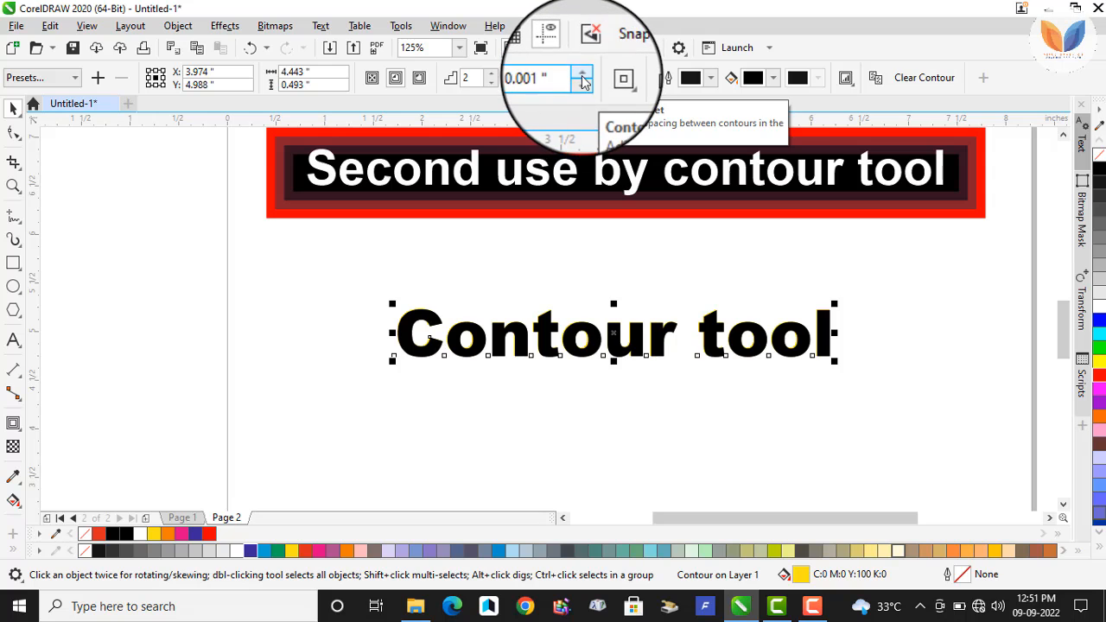
{"action": "left_click", "coordinate": [582, 74]}
{"action": "left_click", "coordinate": [582, 74]}
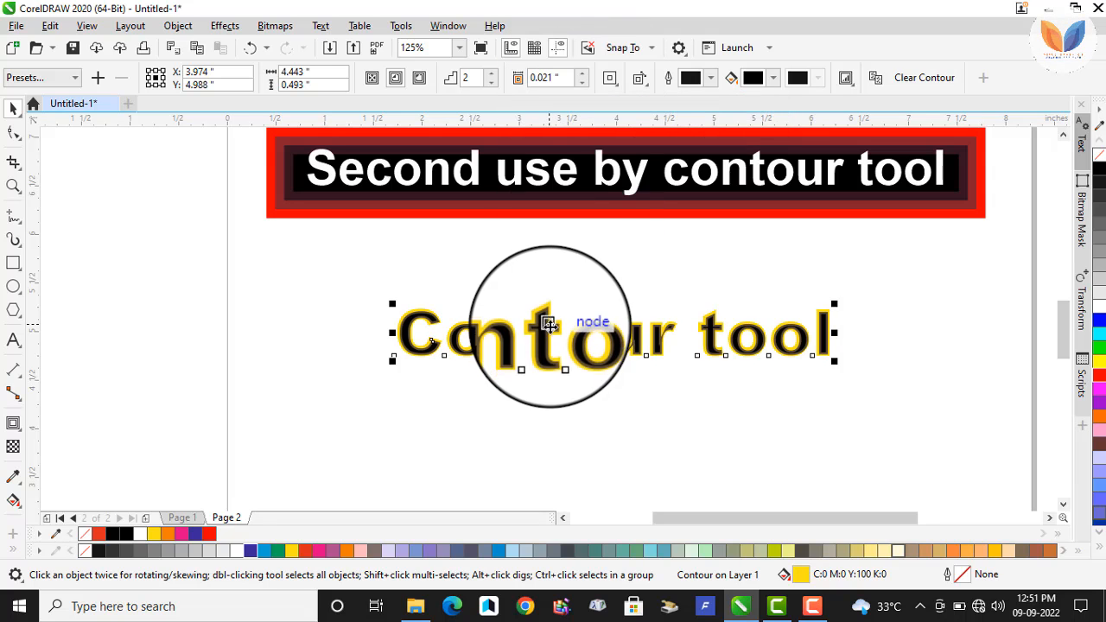
Try a single contour step on the Page 2 text, and set the number of contour steps to 3.
{"action": "scroll", "coordinate": [550, 329], "scroll_direction": "up", "scroll_amount": 3}
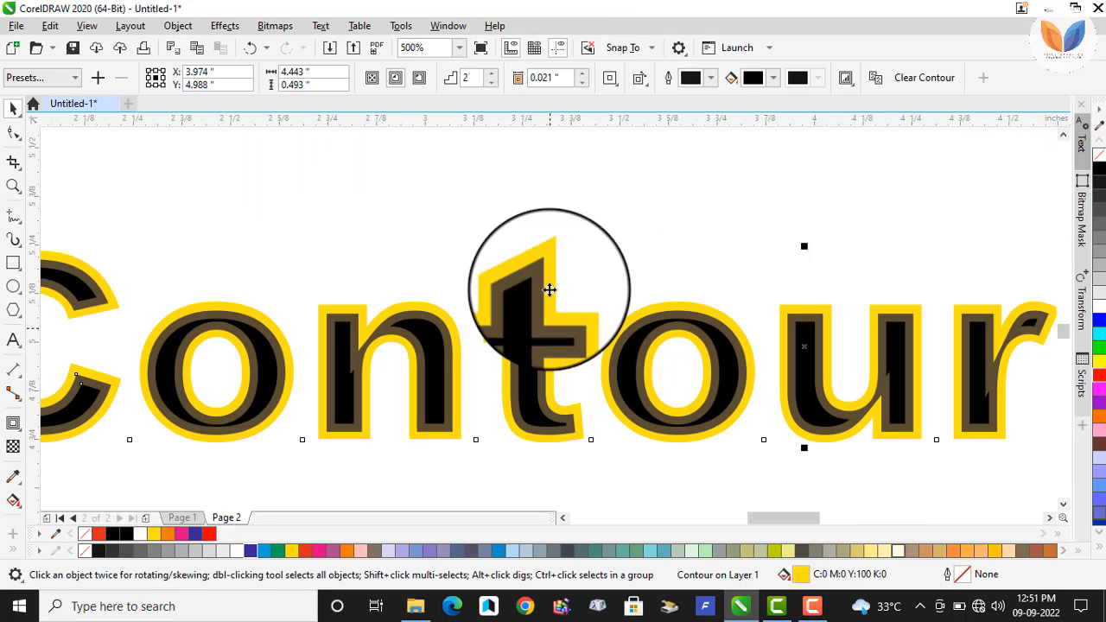
{"action": "left_click", "coordinate": [492, 83]}
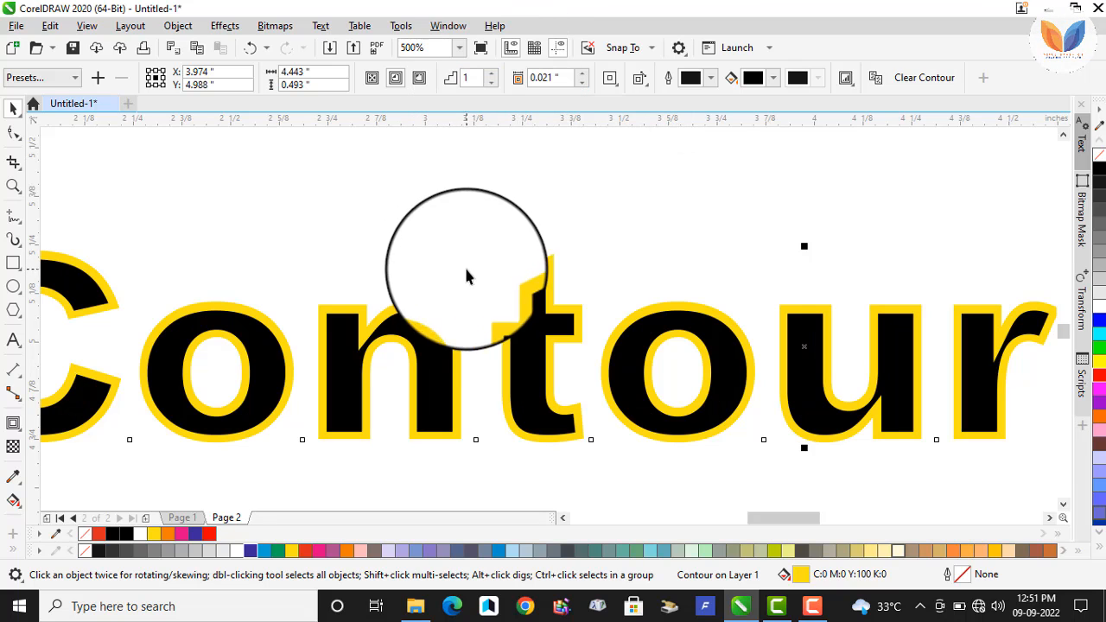
{"action": "left_click", "coordinate": [492, 73]}
{"action": "left_click", "coordinate": [493, 74]}
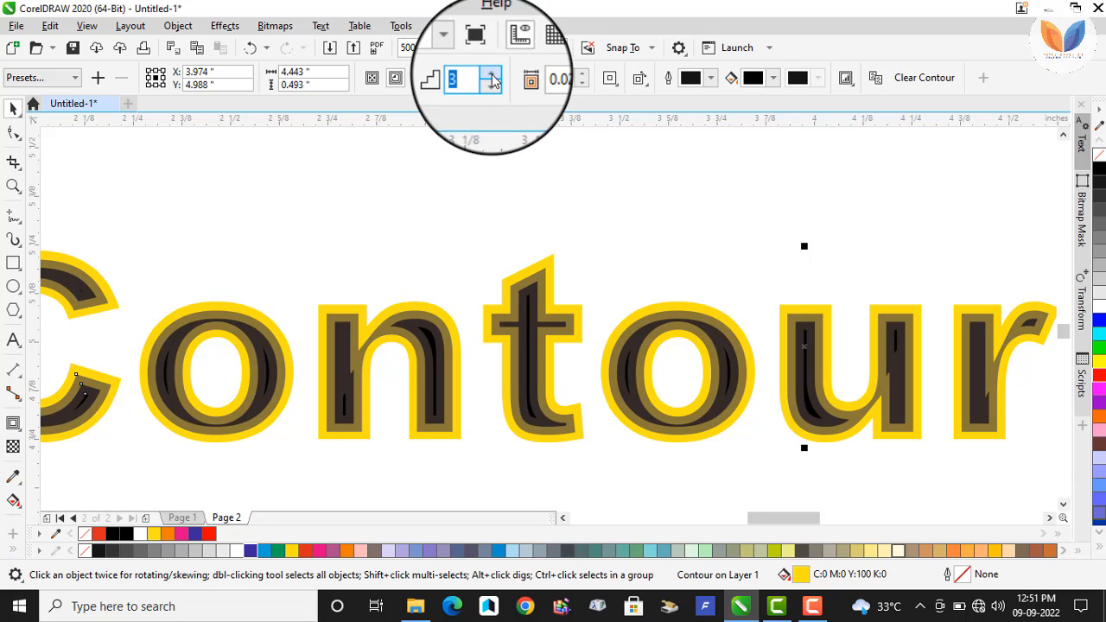
{"action": "scroll", "coordinate": [496, 242], "scroll_direction": "down", "scroll_amount": 5}
{"action": "scroll", "coordinate": [496, 243], "scroll_direction": "up", "scroll_amount": 3}
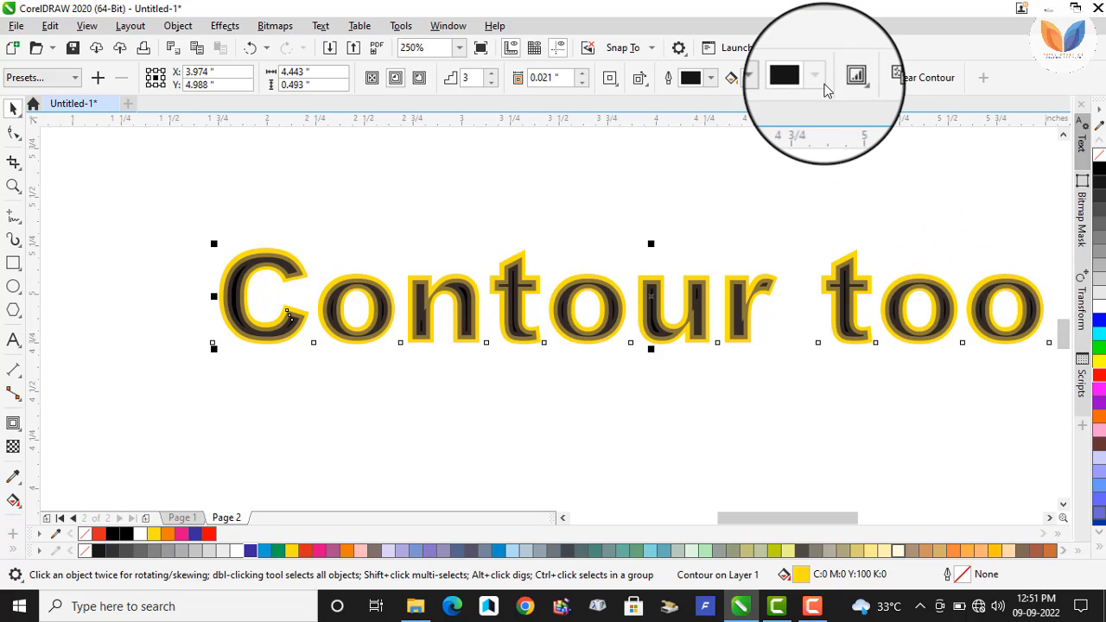
Set the contour fill color of the Page 2 text to C87 M96 Y51 K95.
{"action": "left_click", "coordinate": [774, 77]}
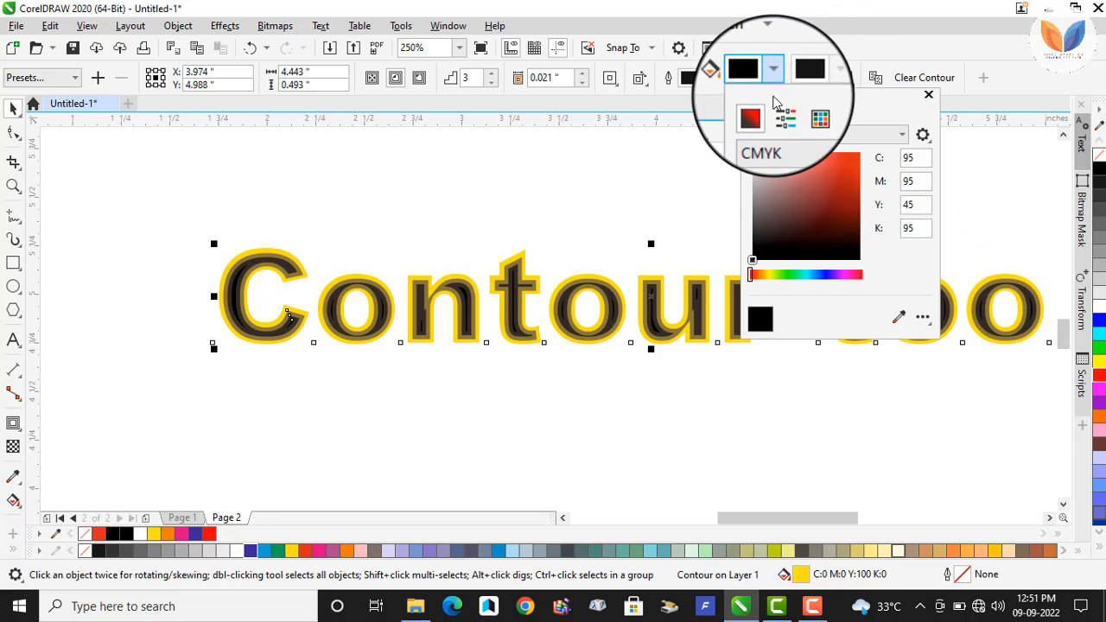
{"action": "left_click_drag", "start_coordinate": [759, 224], "coordinate": [783, 256]}
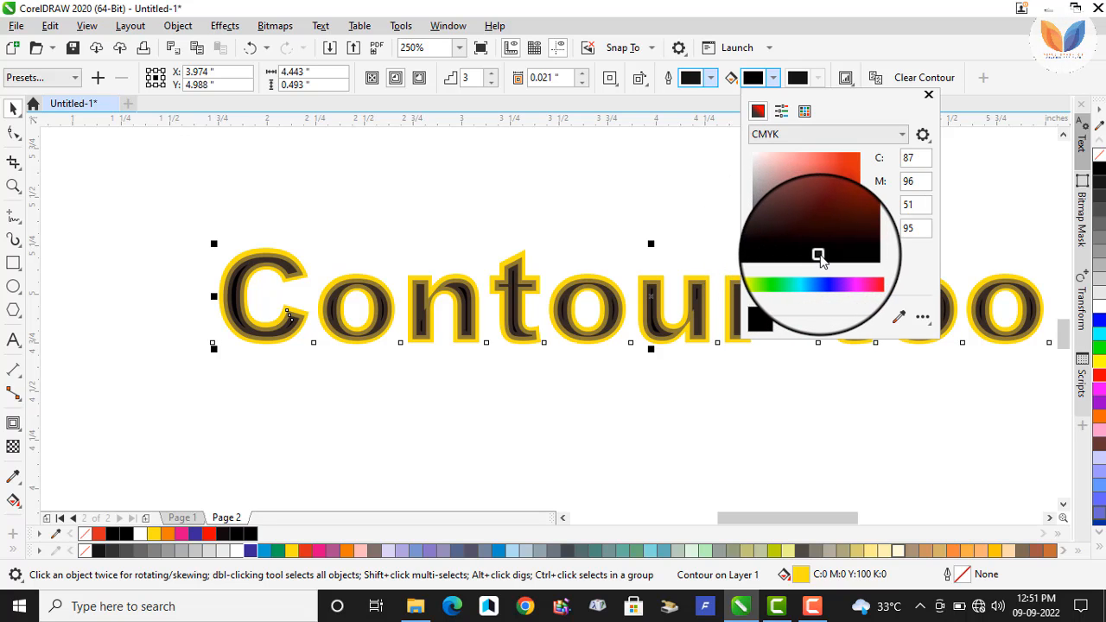
{"action": "left_click", "coordinate": [931, 95]}
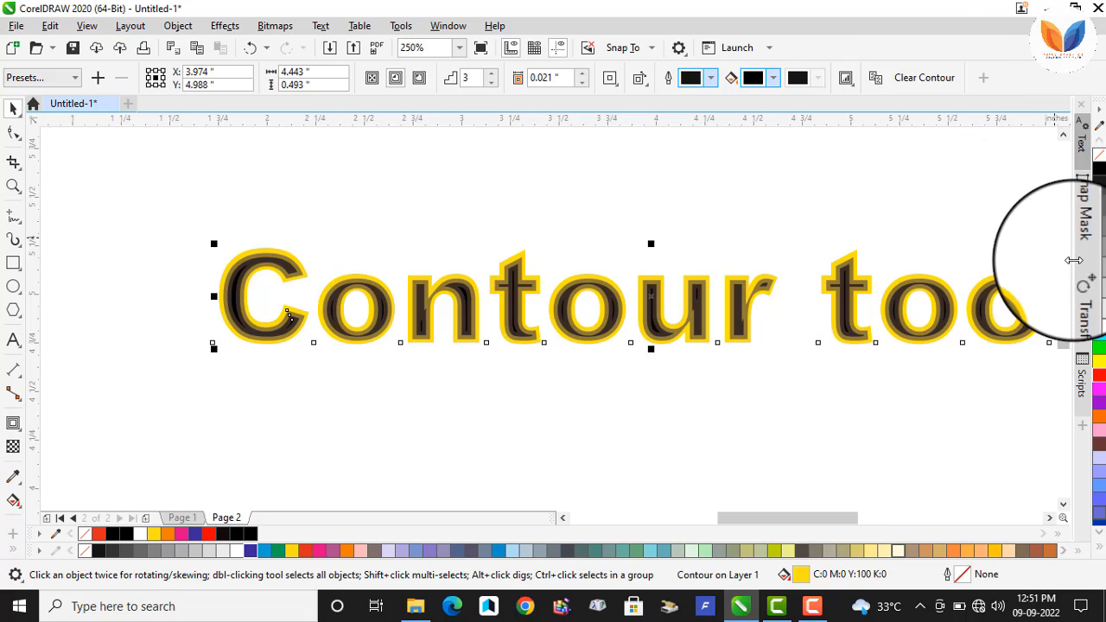
Fill the "Contour tool" text with red (#FF0000) and inspect the inside contour up close.
{"action": "left_click", "coordinate": [1100, 375]}
{"action": "scroll", "coordinate": [409, 308], "scroll_direction": "up", "scroll_amount": 3}
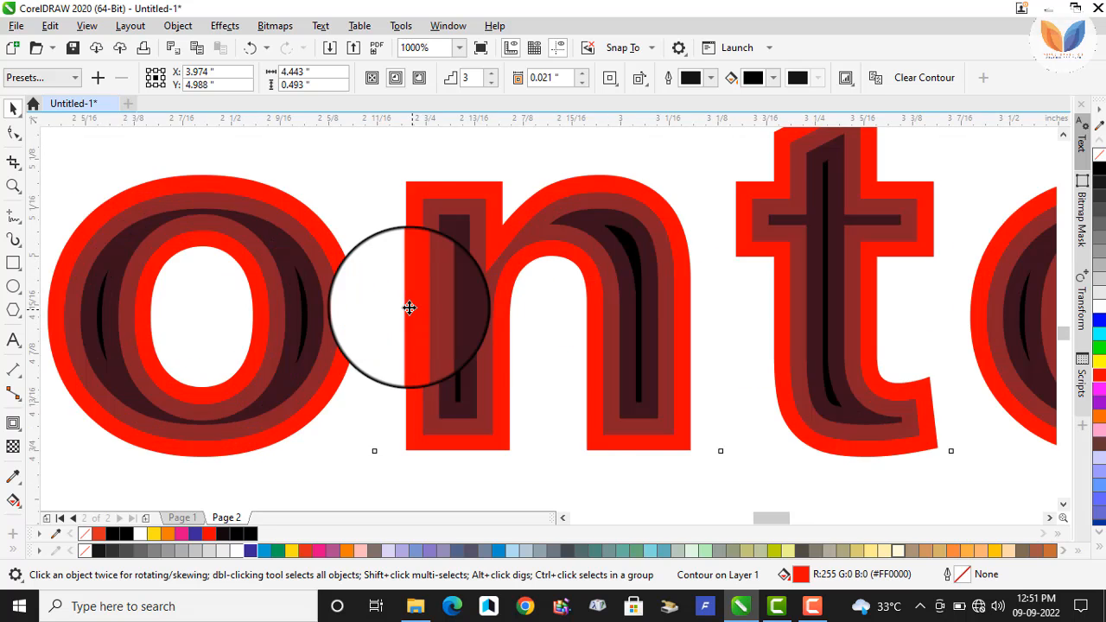
{"action": "scroll", "coordinate": [408, 307], "scroll_direction": "down", "scroll_amount": 3}
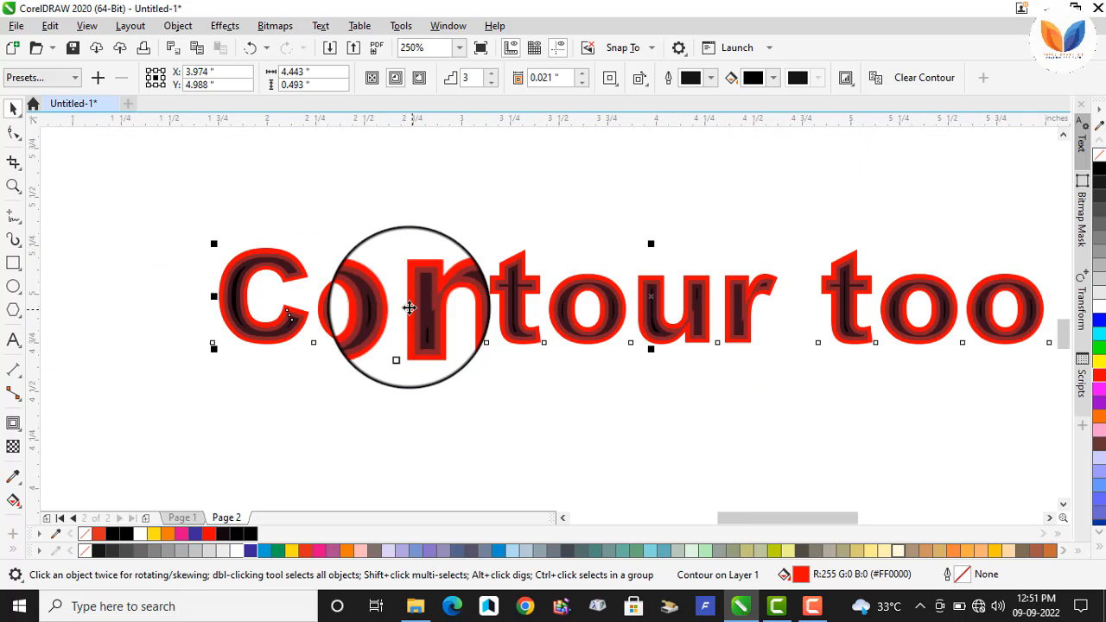
Compare the outside and inside contour directions on the red text, and leave it with the outside contour.
{"action": "left_click", "coordinate": [419, 78]}
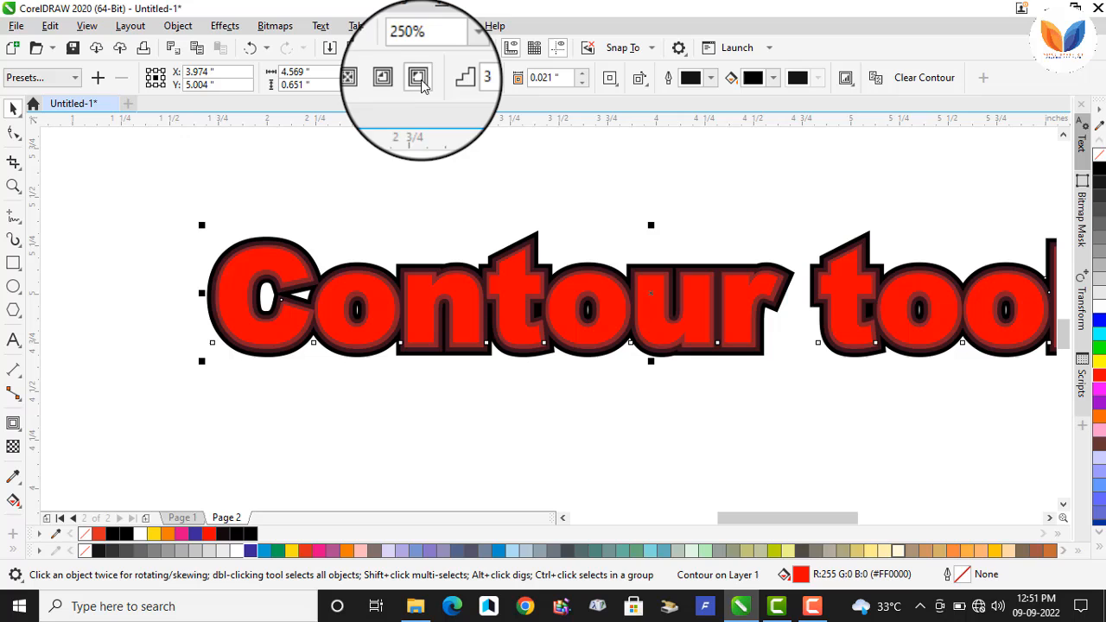
{"action": "left_click", "coordinate": [371, 78]}
{"action": "scroll", "coordinate": [454, 294], "scroll_direction": "up", "scroll_amount": 3}
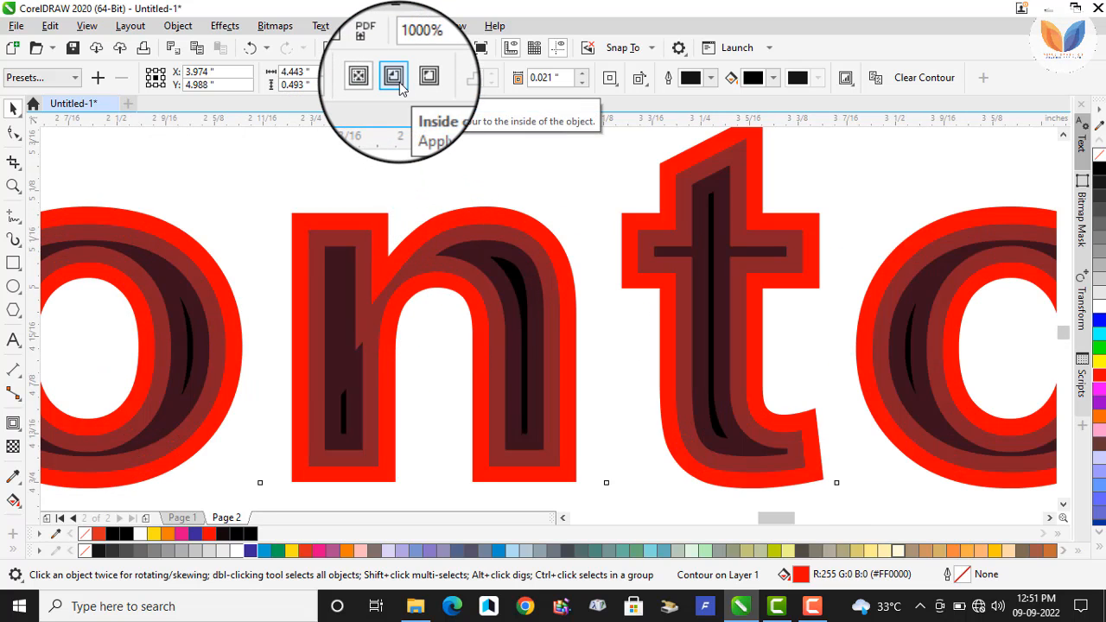
{"action": "left_click", "coordinate": [428, 77]}
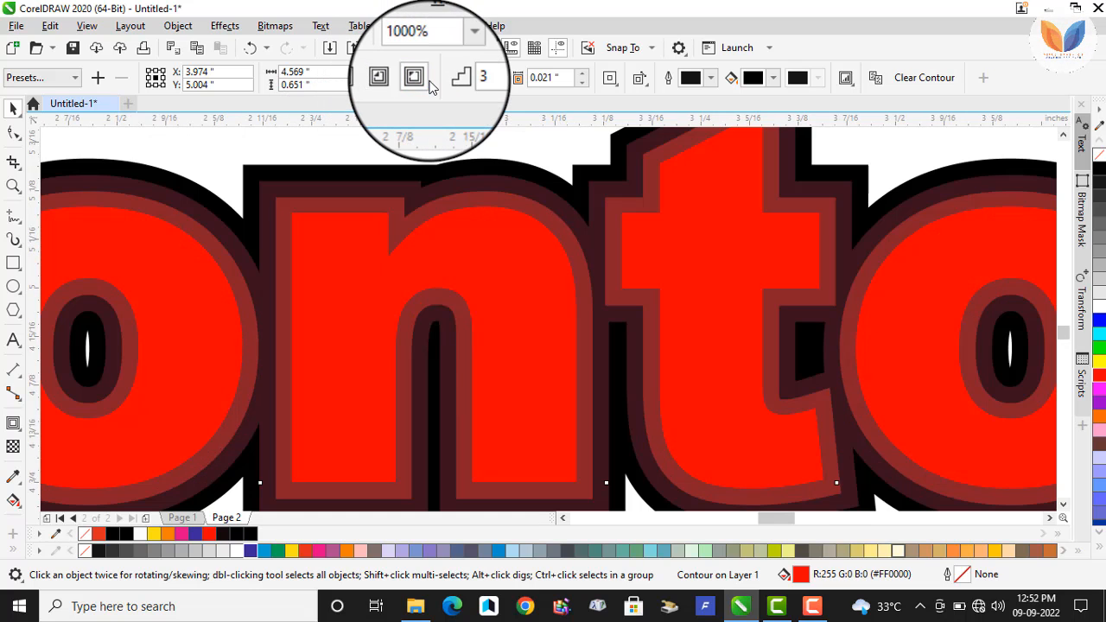
{"action": "scroll", "coordinate": [458, 192], "scroll_direction": "down", "scroll_amount": 3}
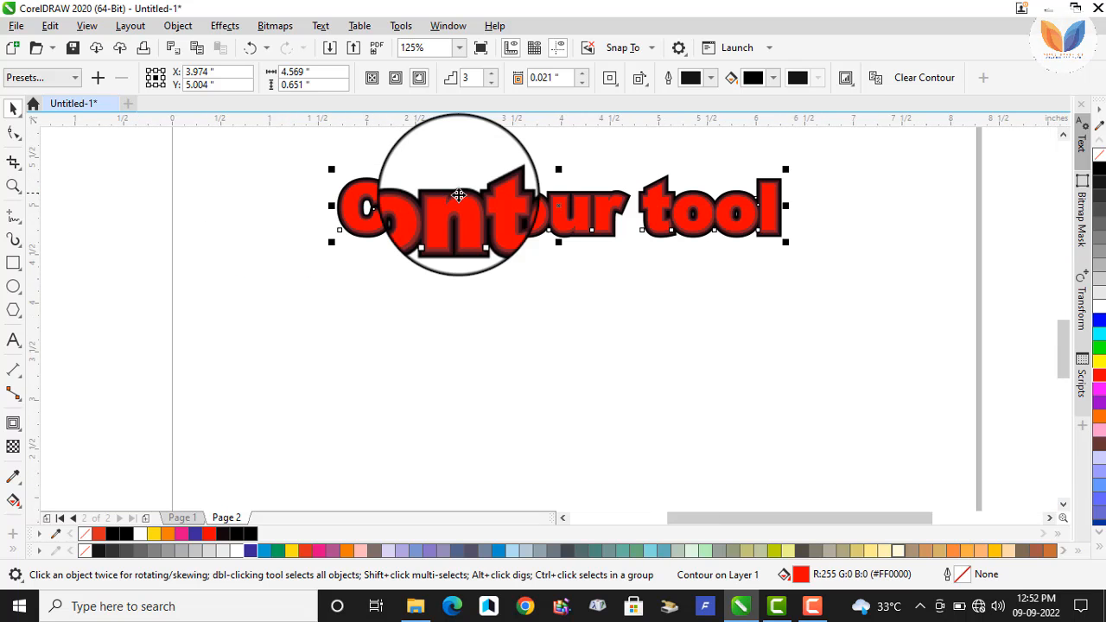
Fill the "Contour tool" text with yellow (#FFFF00) and deselect it.
{"action": "left_click_drag", "start_coordinate": [1066, 333], "coordinate": [1063, 303]}
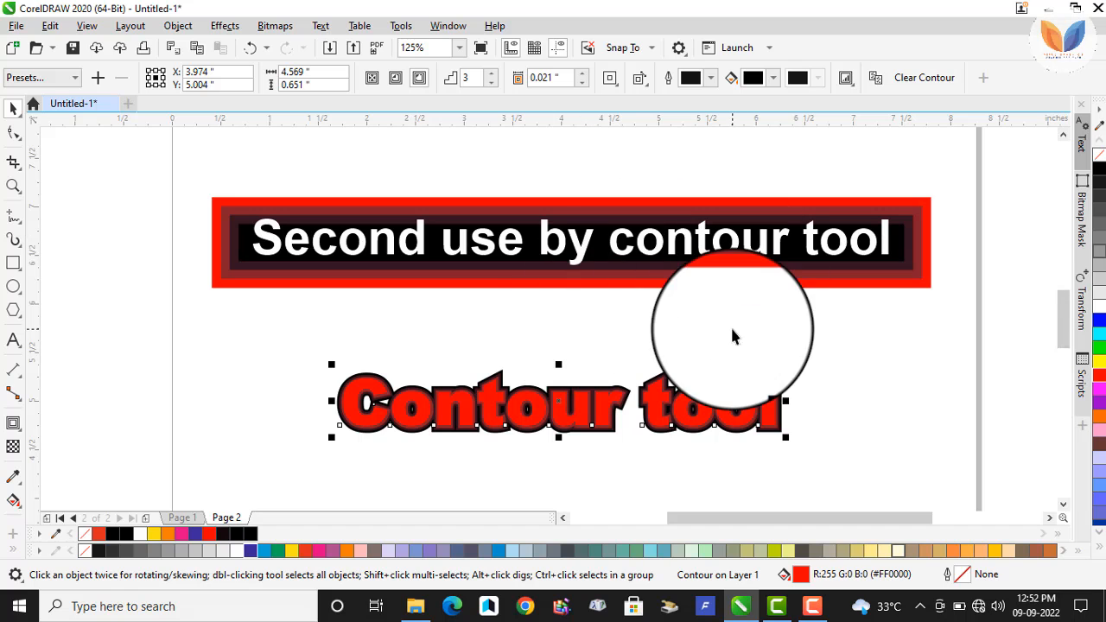
{"action": "left_click", "coordinate": [1099, 361]}
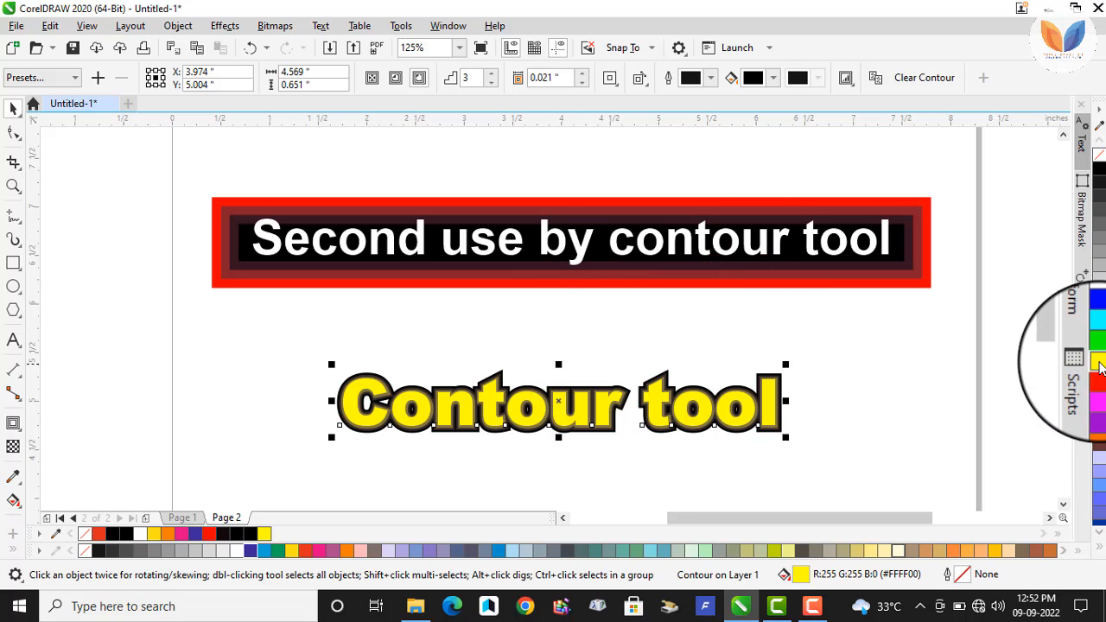
{"action": "left_click", "coordinate": [821, 427]}
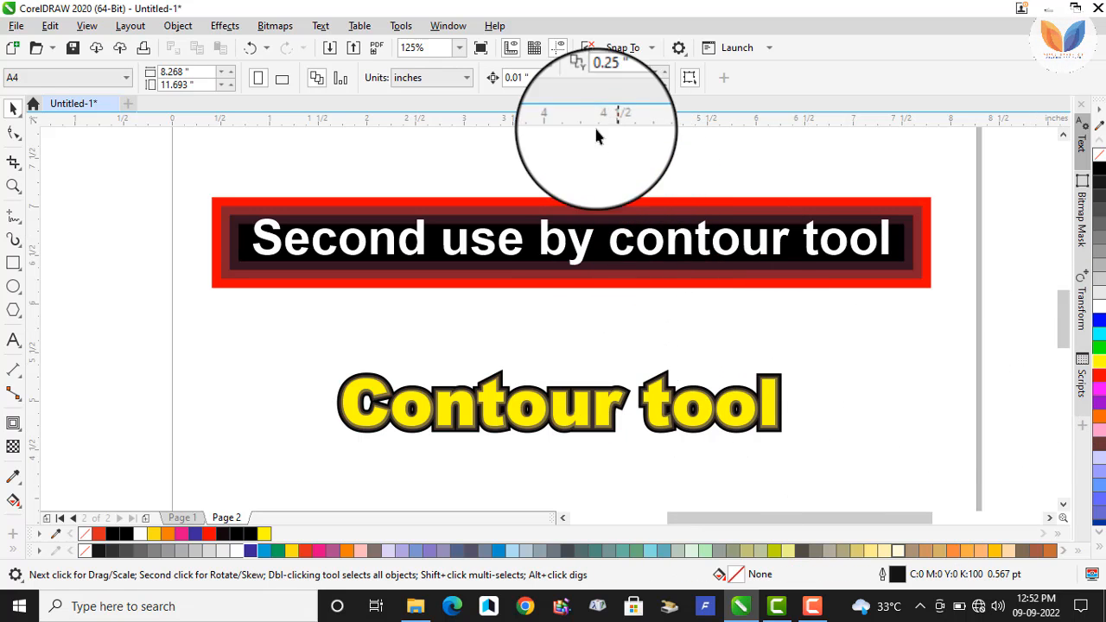
{"action": "left_click", "coordinate": [433, 81]}
{"action": "left_click", "coordinate": [433, 81]}
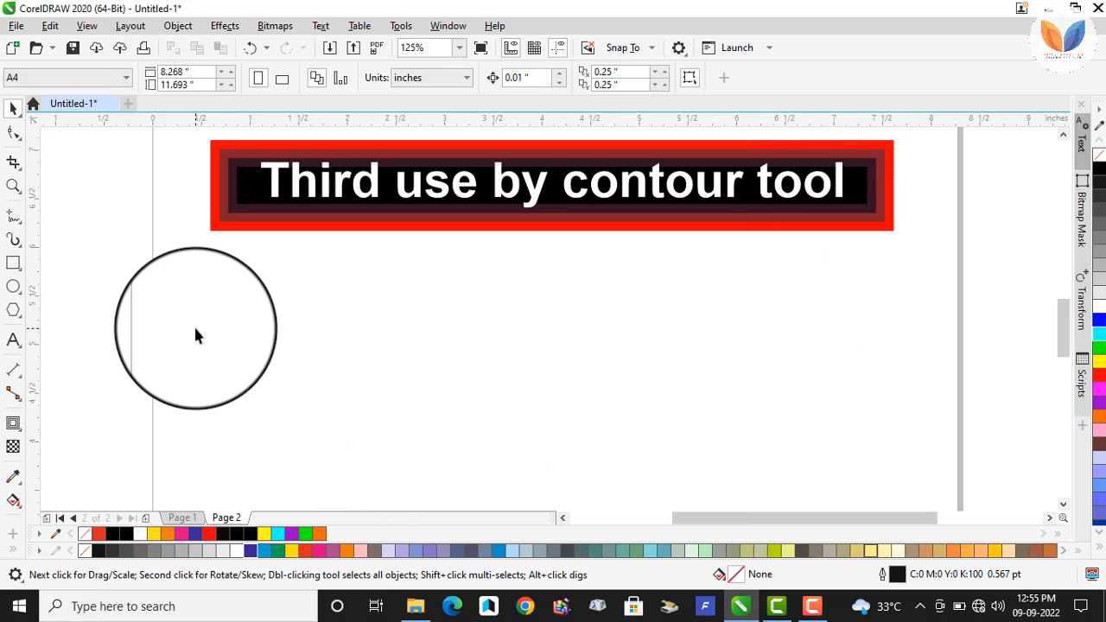
Draw a rectangle about 2.49 by 1.61 inches below the "Third use by contour tool" heading.
{"action": "left_click", "coordinate": [13, 266]}
{"action": "left_click_drag", "start_coordinate": [246, 281], "coordinate": [491, 441]}
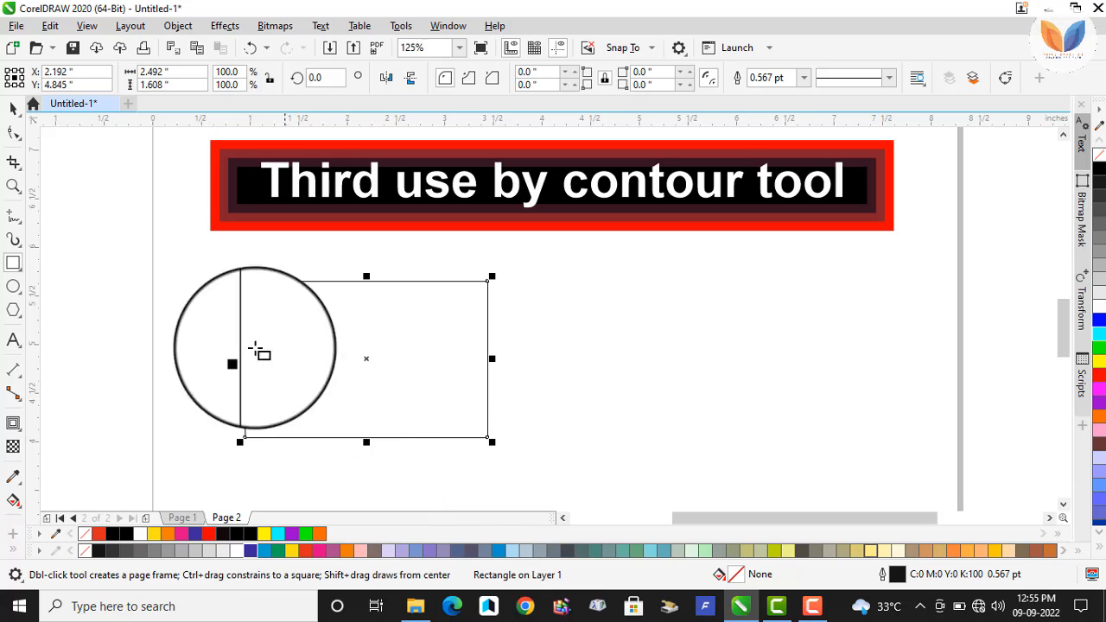
Draw an ellipse about 2.37 by 1.78 inches beside the rectangle, below the "Third use by contour tool" heading.
{"action": "left_click", "coordinate": [14, 288]}
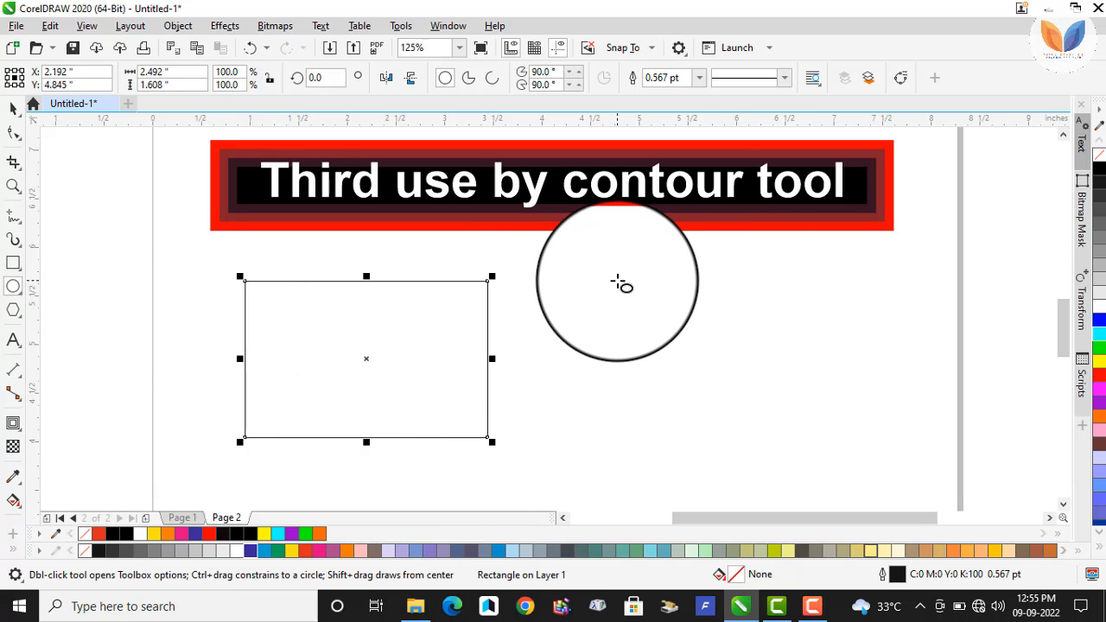
{"action": "left_click_drag", "start_coordinate": [619, 281], "coordinate": [853, 456]}
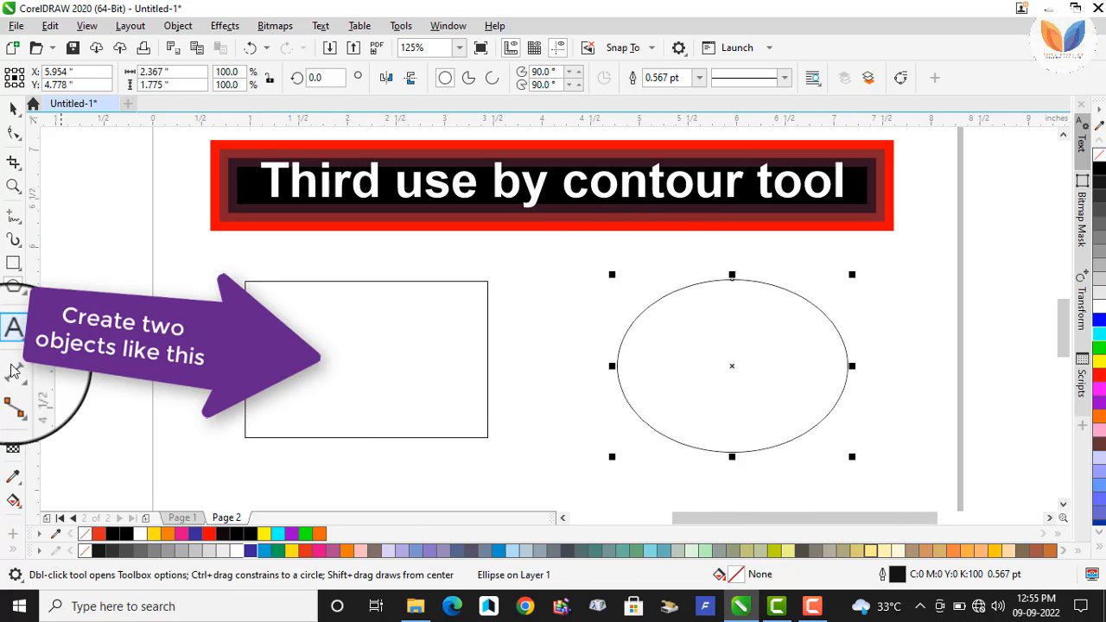
Apply a three-step inside contour with an offset of about 0.081 inches to the rectangle using the Contour tool.
{"action": "left_click", "coordinate": [14, 423]}
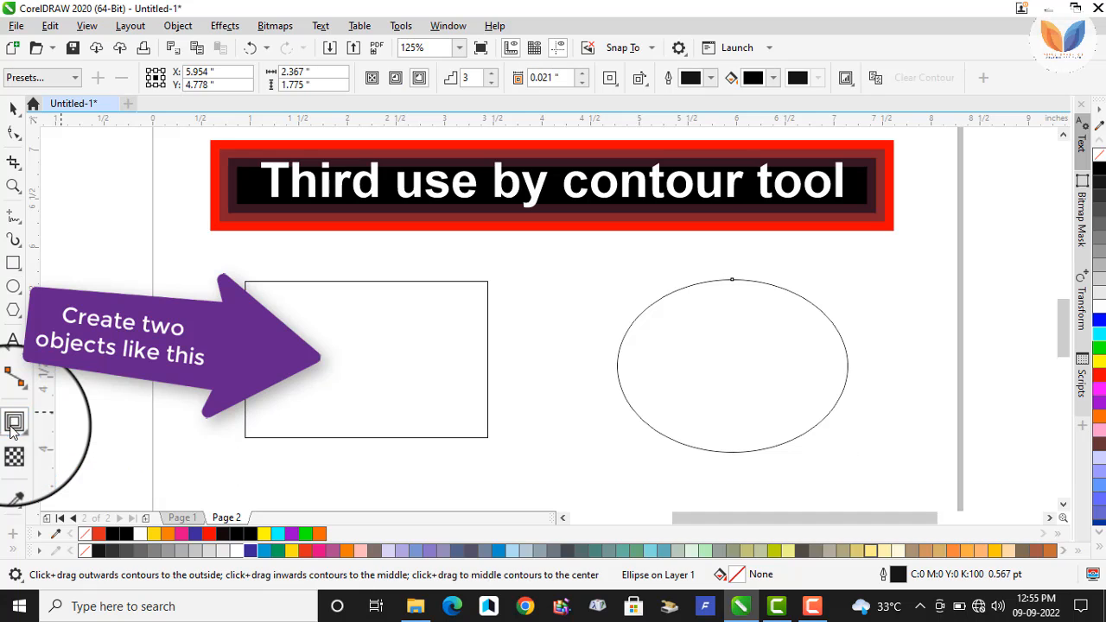
{"action": "left_click", "coordinate": [381, 286]}
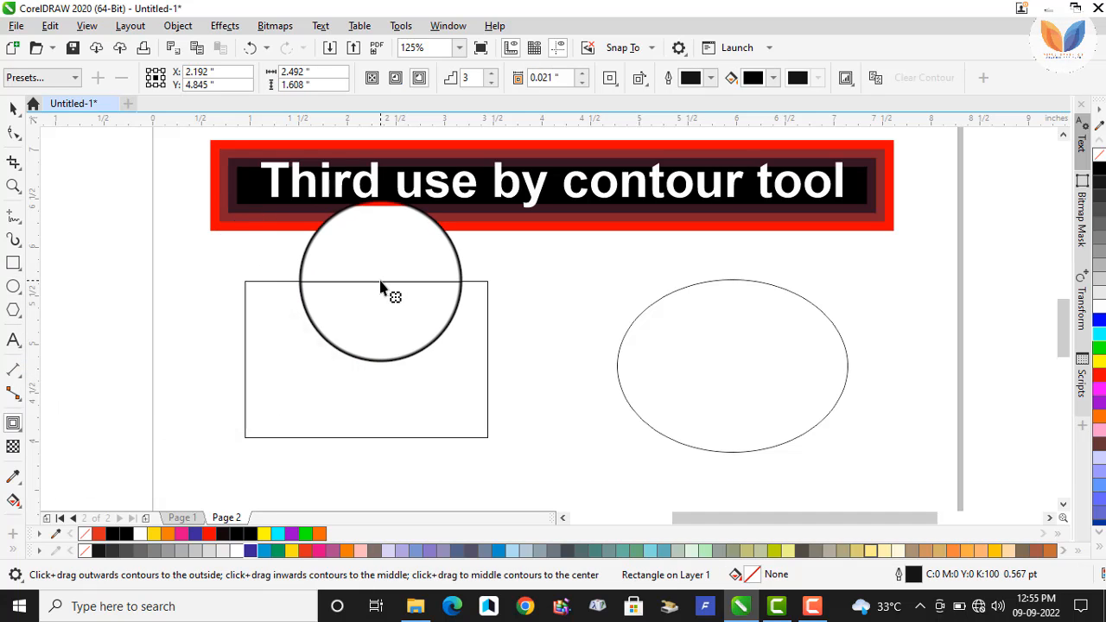
{"action": "left_click_drag", "start_coordinate": [383, 294], "coordinate": [385, 312]}
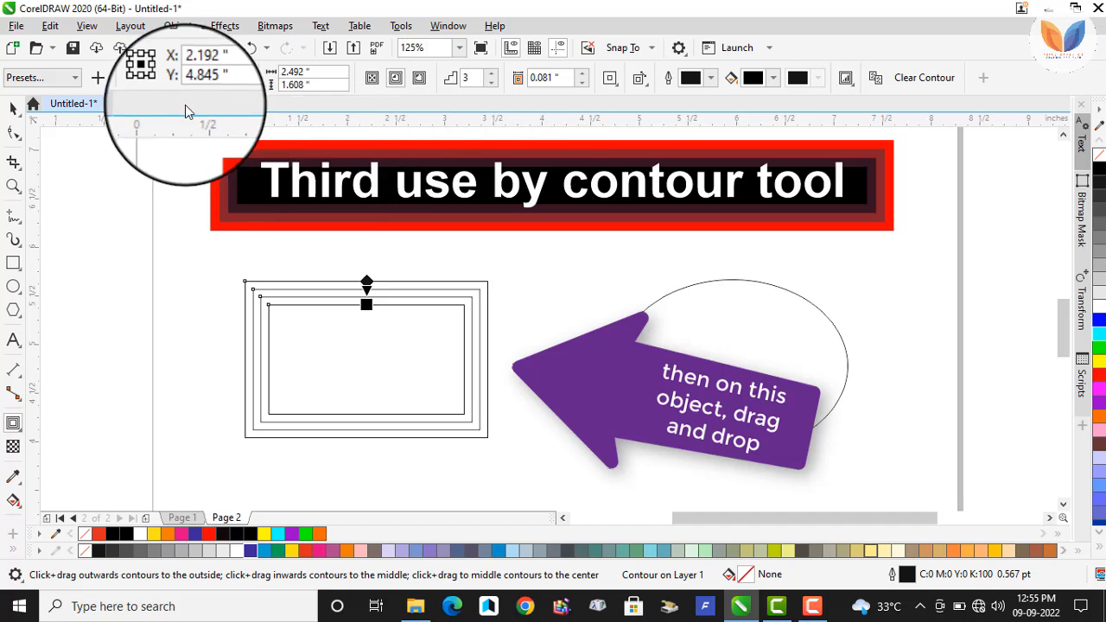
Set the rectangle's contour to 6 steps, and tighten its spacing to 31 steps at a 0.015 inch offset.
{"action": "left_click", "coordinate": [492, 83]}
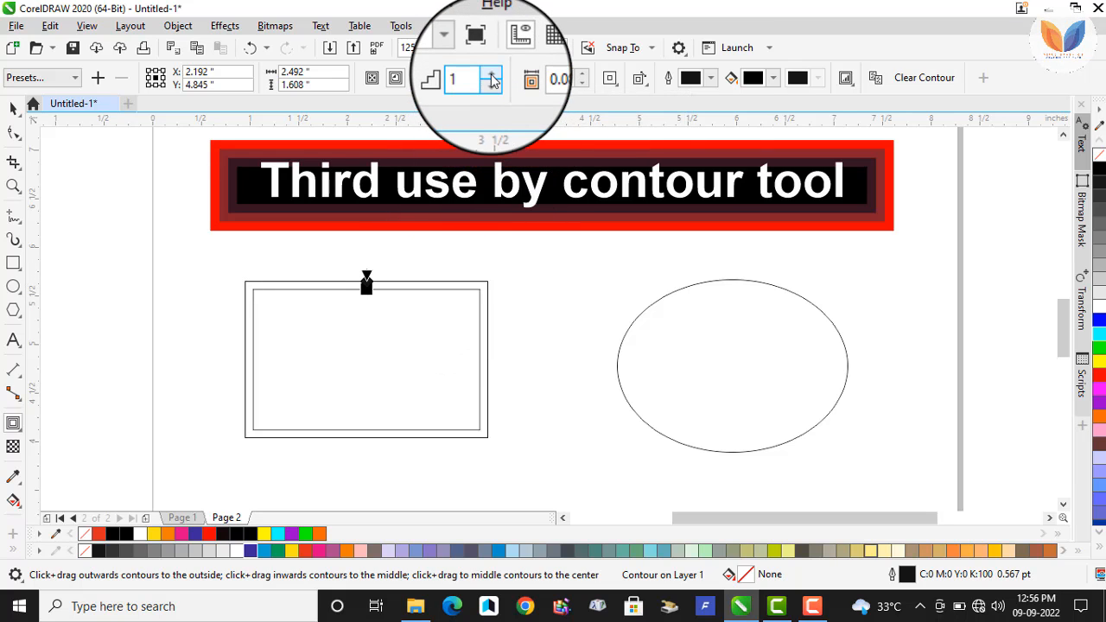
{"action": "left_click", "coordinate": [492, 76]}
{"action": "left_click", "coordinate": [492, 76]}
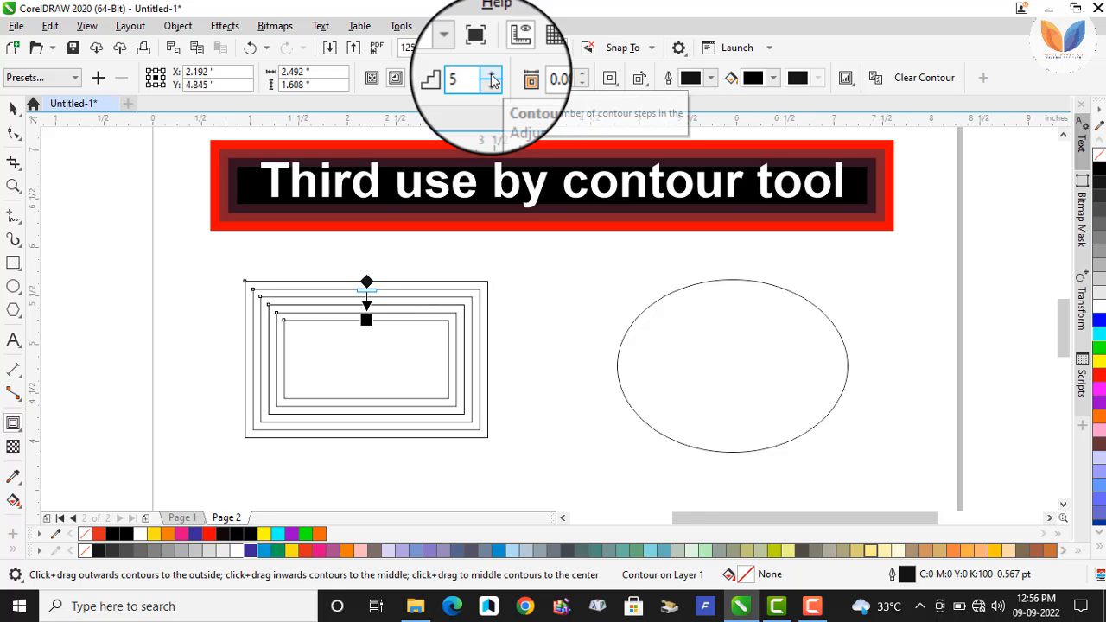
{"action": "left_click", "coordinate": [491, 76]}
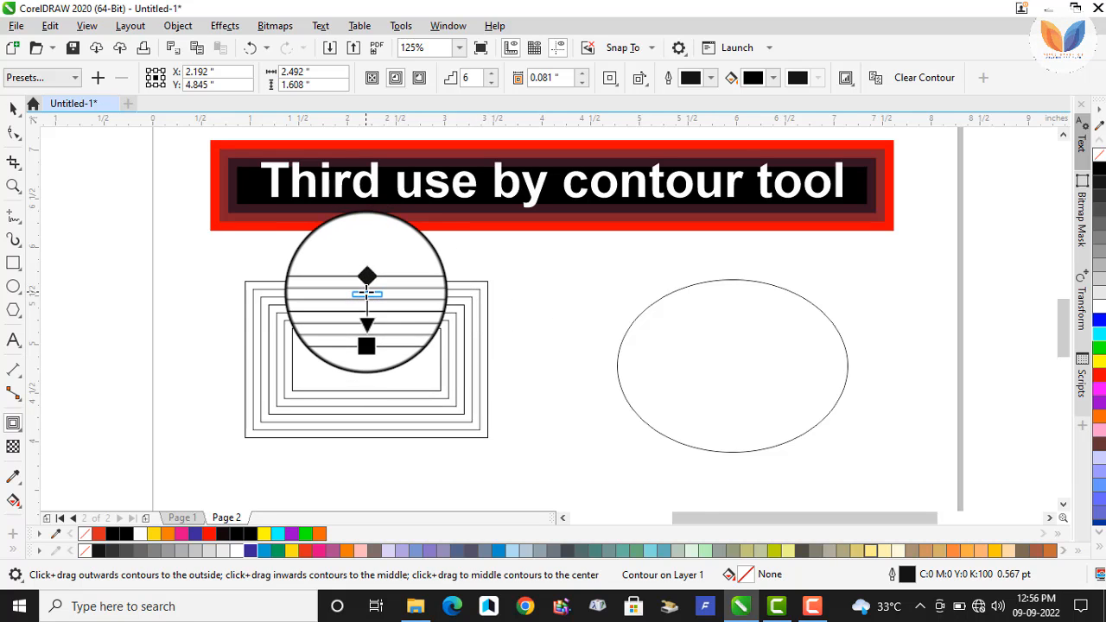
{"action": "scroll", "coordinate": [366, 294], "scroll_direction": "up", "scroll_amount": 2}
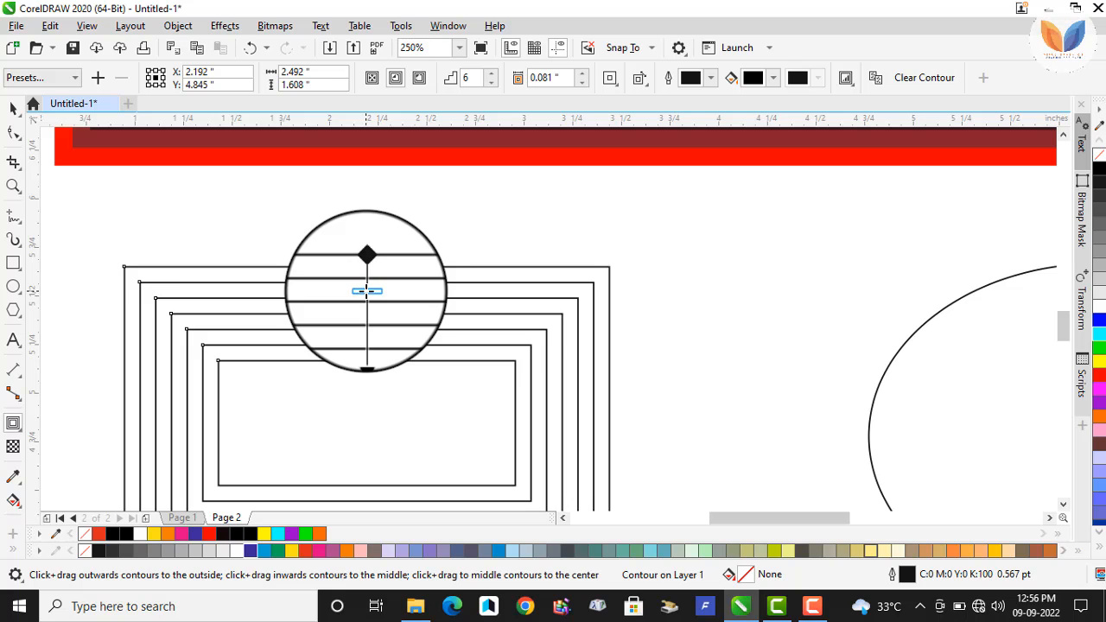
{"action": "left_click_drag", "start_coordinate": [367, 291], "coordinate": [366, 315]}
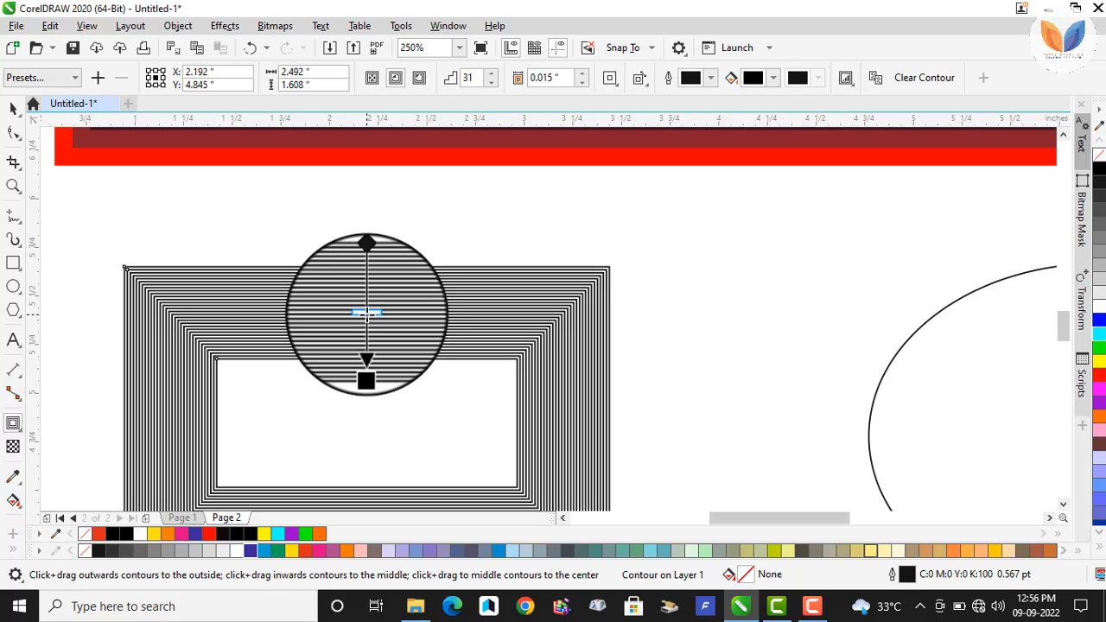
Try yellow, blue, white and black fills on the contoured rectangle, and leave it magenta (#FF00FF).
{"action": "left_click", "coordinate": [1096, 364]}
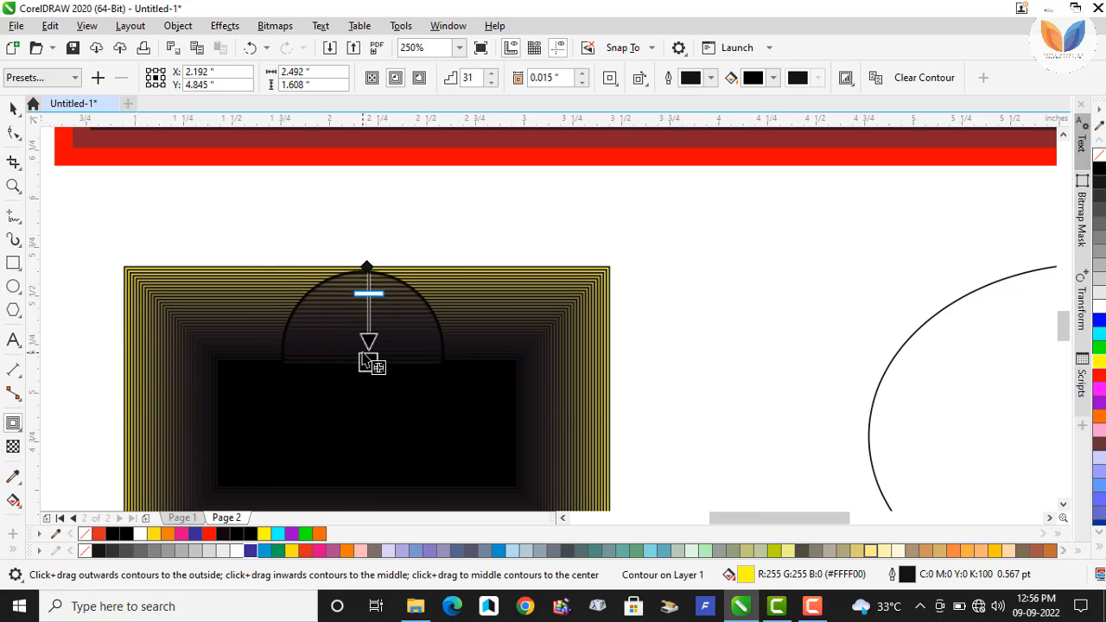
{"action": "left_click", "coordinate": [1097, 324]}
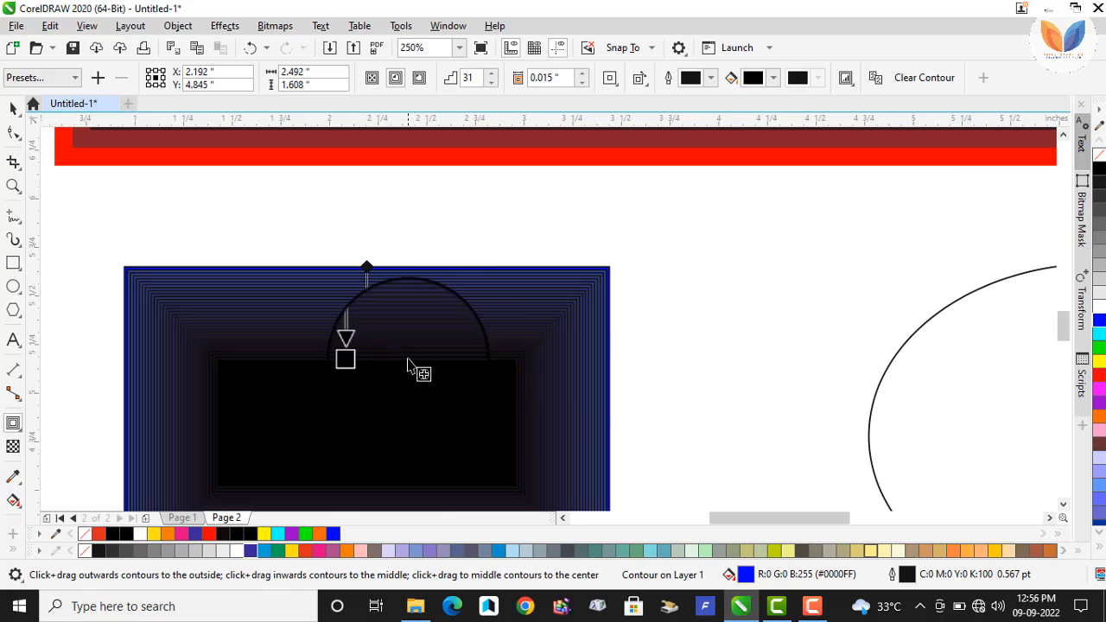
{"action": "left_click", "coordinate": [1097, 309]}
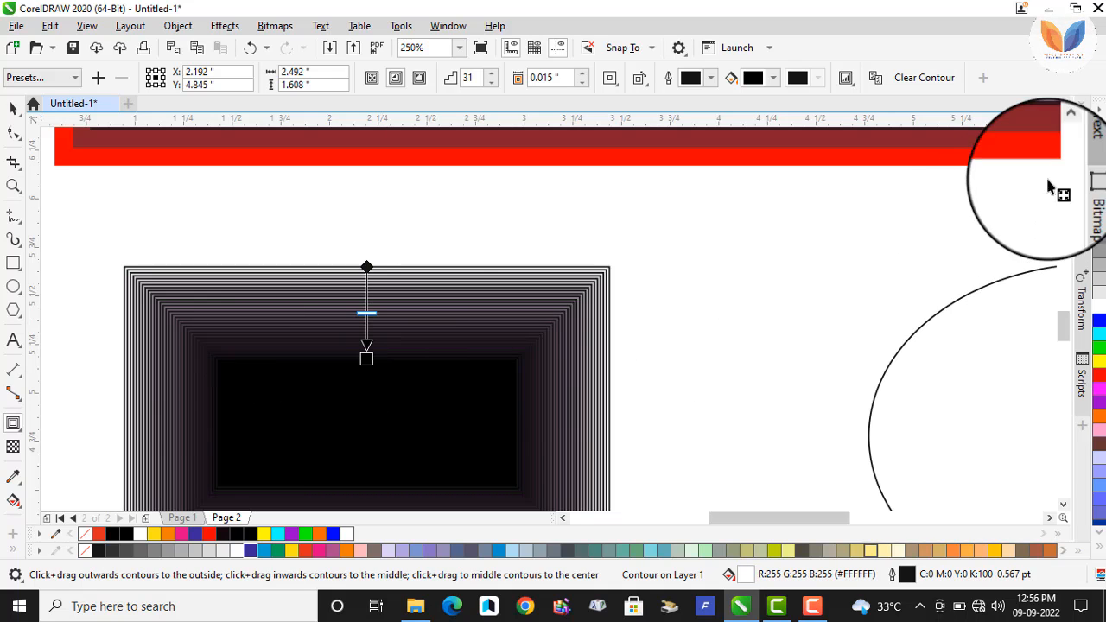
{"action": "left_click", "coordinate": [1086, 159]}
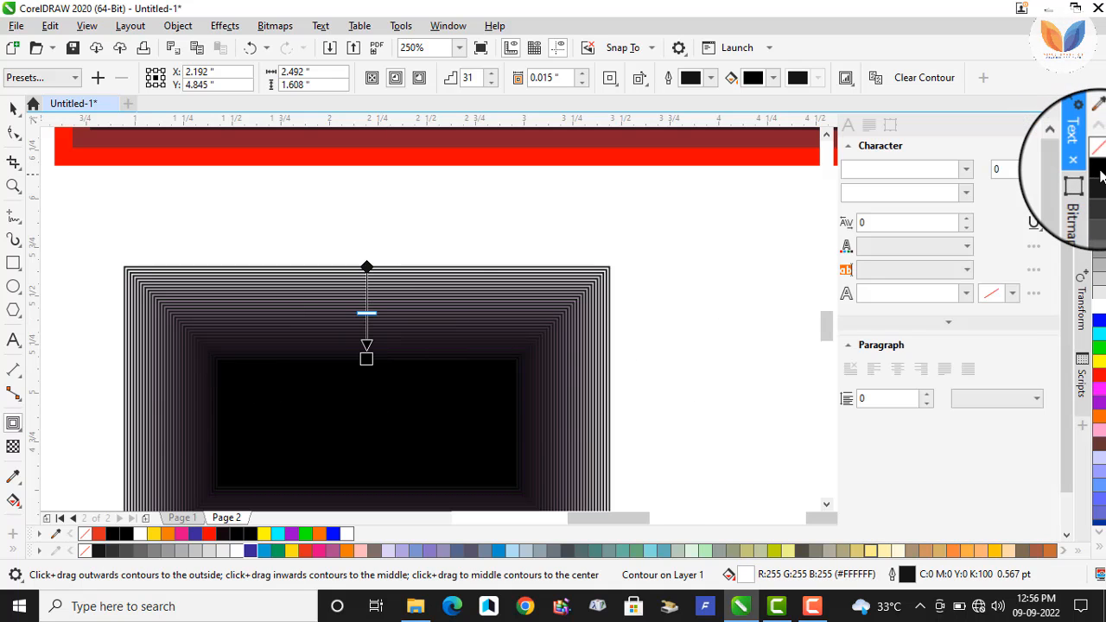
{"action": "left_click", "coordinate": [1097, 171]}
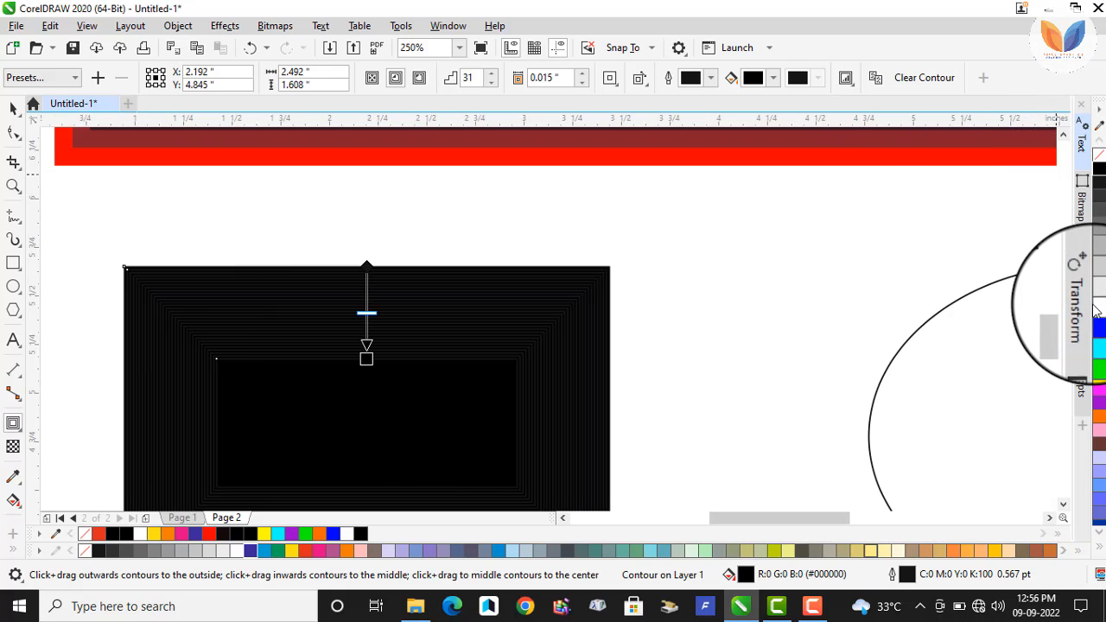
{"action": "left_click", "coordinate": [1097, 391]}
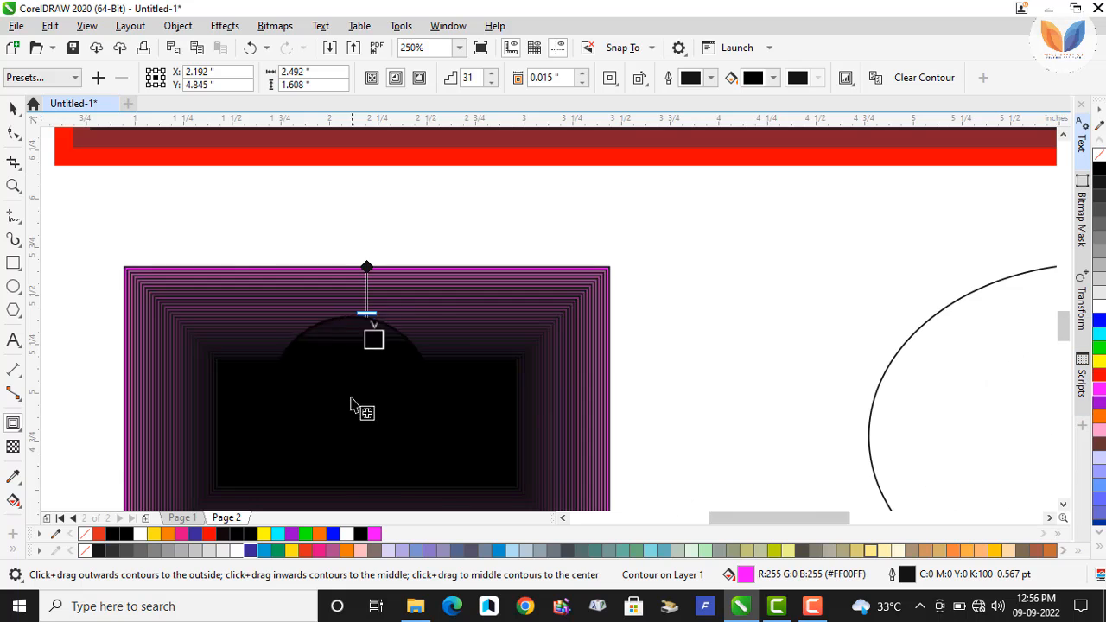
Tighten the rectangle's contour offset to 0.012 inches, raise the contour steps to 54, and deselect the rectangle.
{"action": "scroll", "coordinate": [360, 407], "scroll_direction": "down", "scroll_amount": 2}
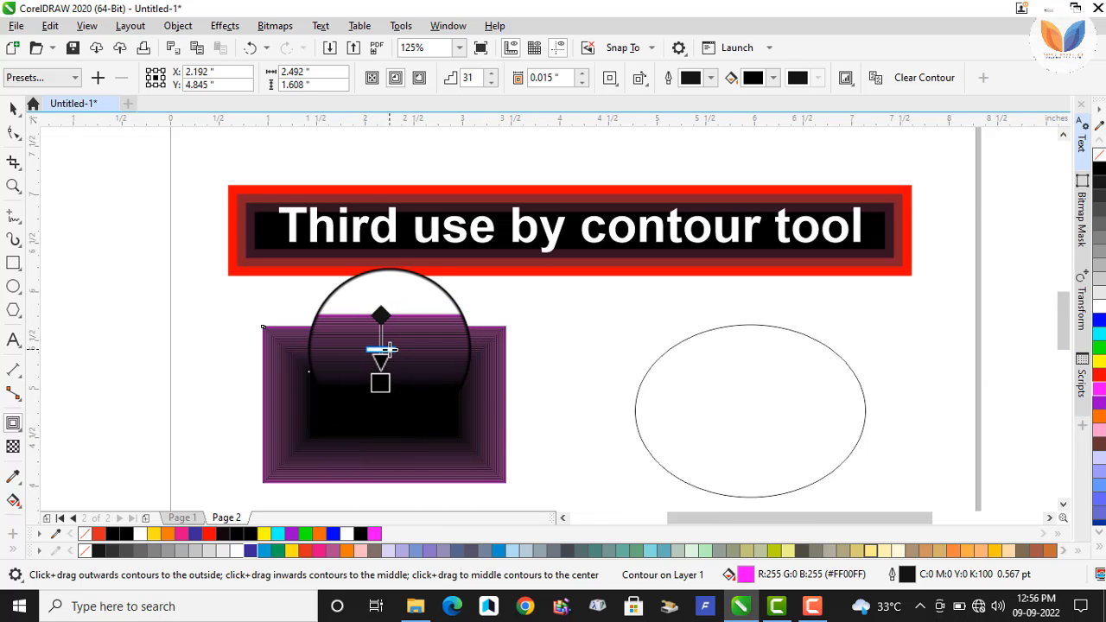
{"action": "mouse_move", "coordinate": [392, 343]}
{"action": "left_mouse_down"}
{"action": "mouse_move", "coordinate": [415, 394]}
{"action": "mouse_move", "coordinate": [412, 447]}
{"action": "mouse_move", "coordinate": [384, 343]}
{"action": "mouse_move", "coordinate": [291, 363]}
{"action": "mouse_move", "coordinate": [424, 370]}
{"action": "mouse_move", "coordinate": [388, 349]}
{"action": "left_mouse_up"}
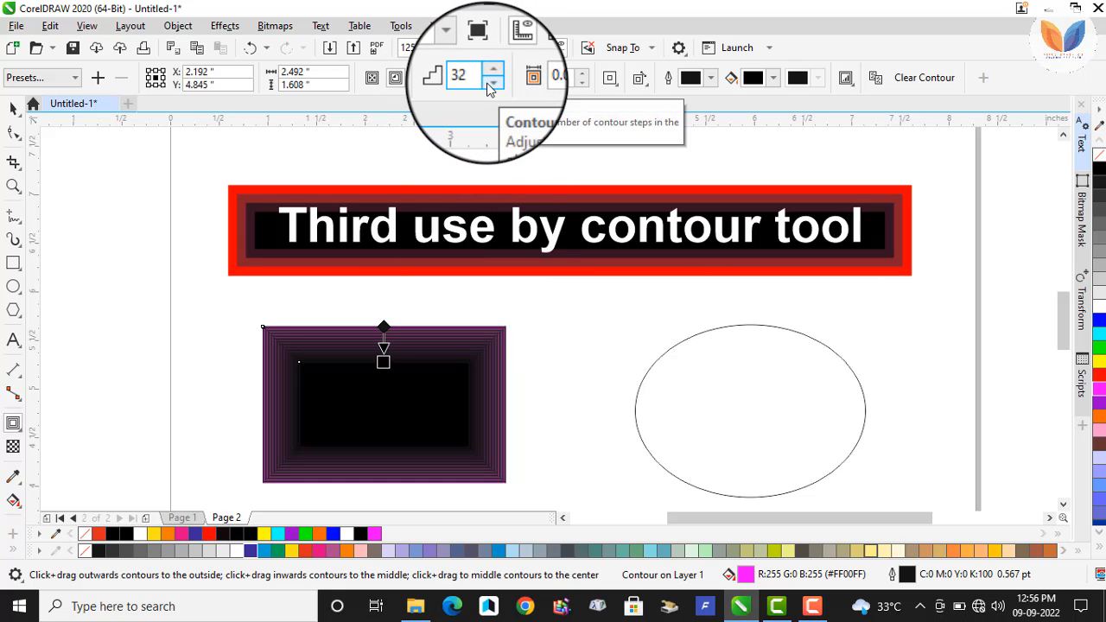
{"action": "left_click", "coordinate": [491, 80]}
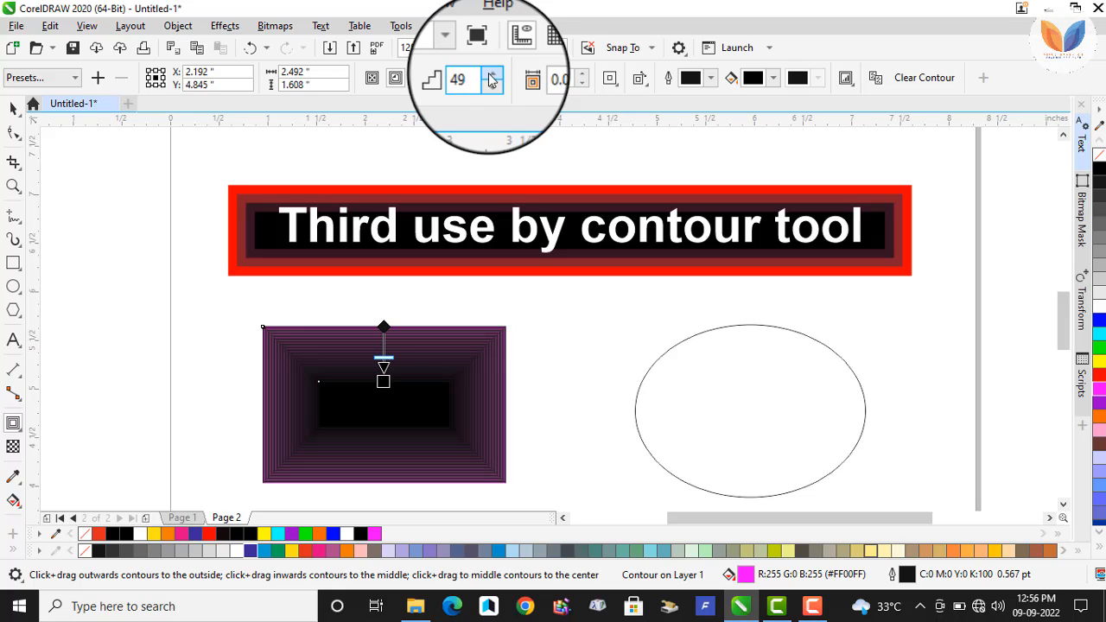
{"action": "left_click", "coordinate": [490, 75]}
{"action": "left_click", "coordinate": [491, 75]}
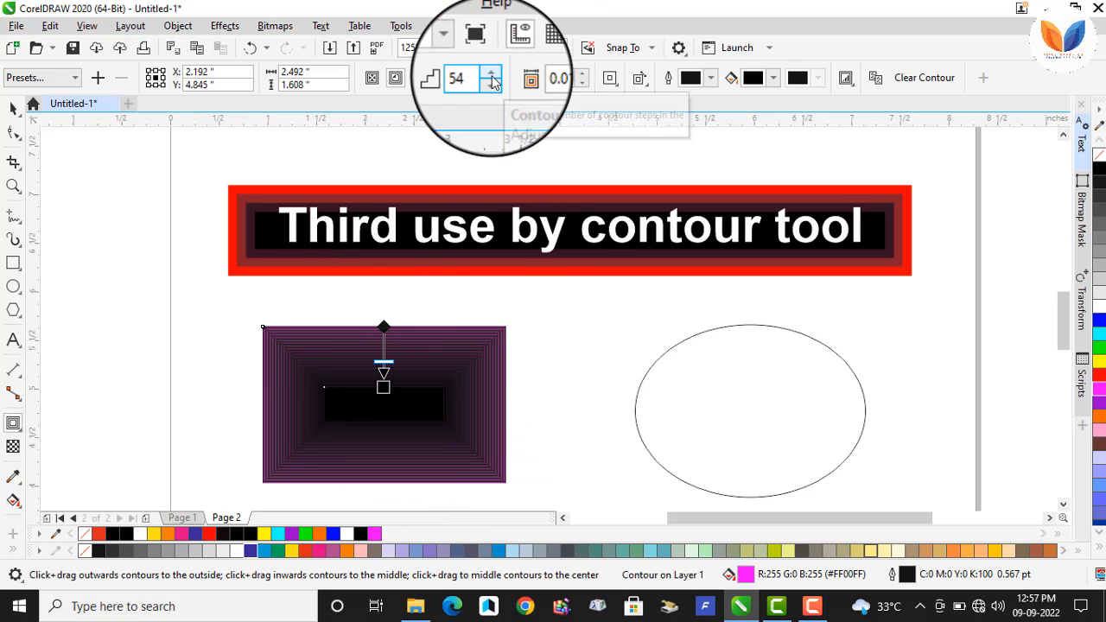
{"action": "left_click", "coordinate": [13, 107]}
{"action": "key", "text": "Escape"}
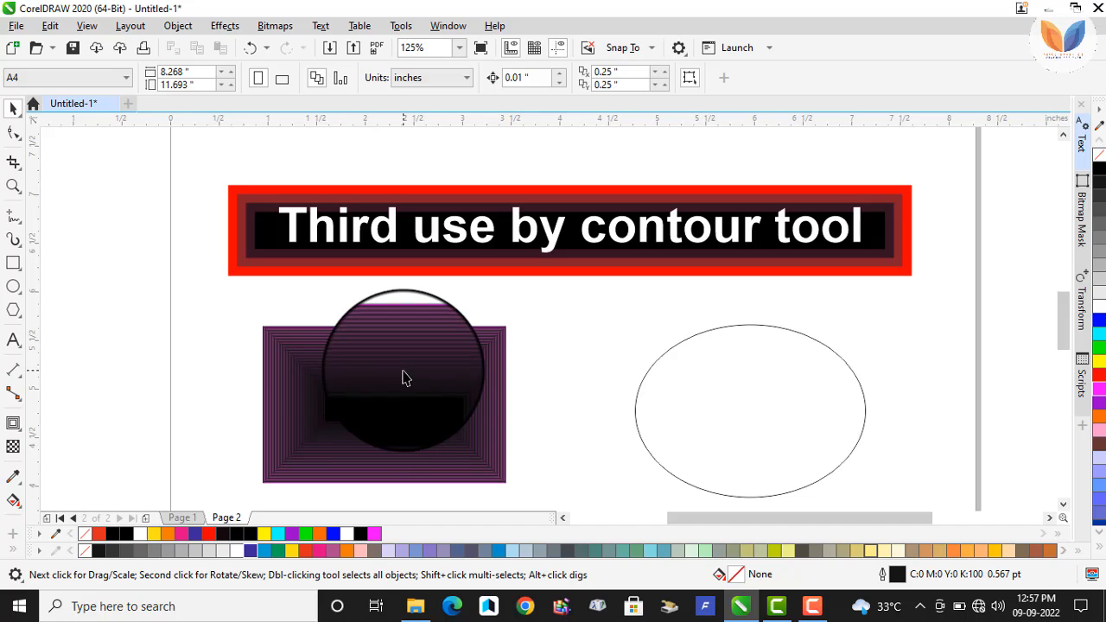
Copy the contour properties from the magenta rectangle to the ellipse.
{"action": "left_click", "coordinate": [724, 398]}
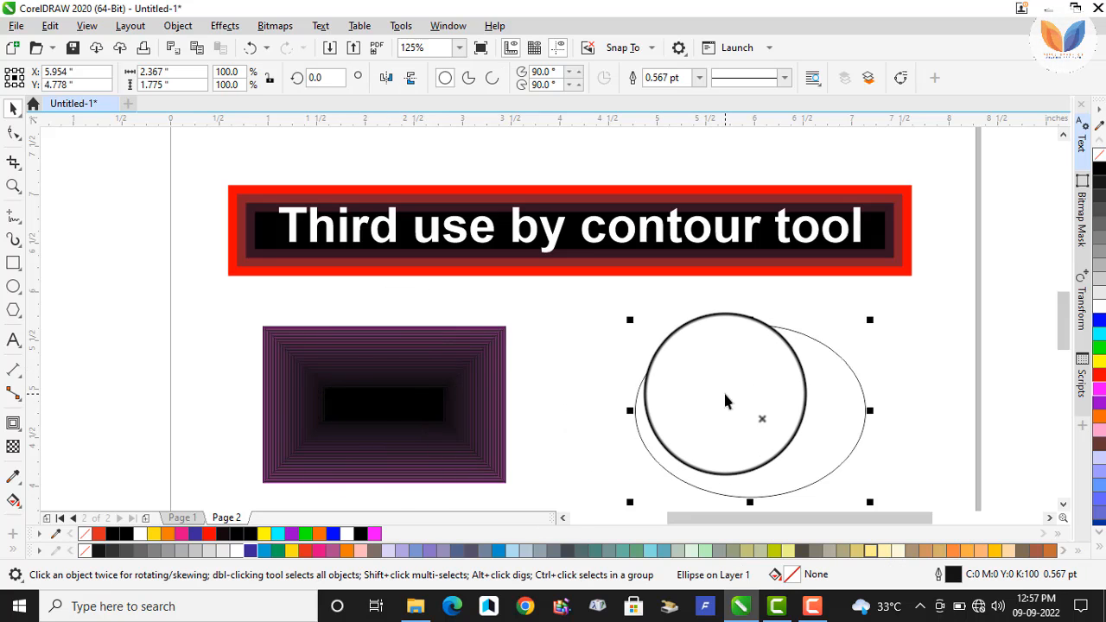
{"action": "left_click", "coordinate": [13, 423]}
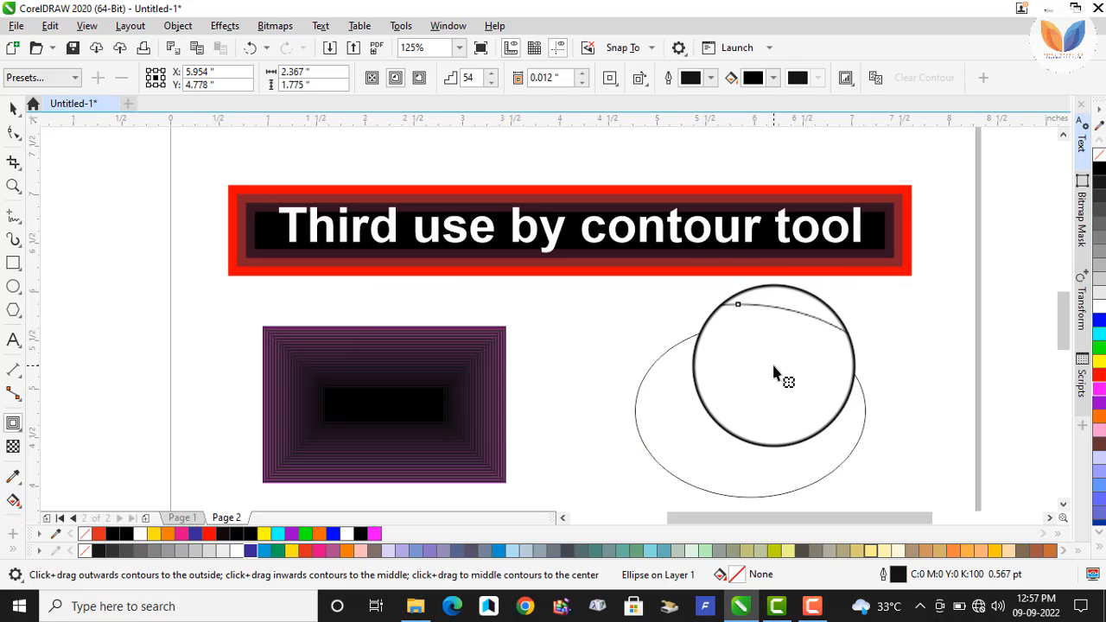
{"action": "left_click", "coordinate": [875, 78]}
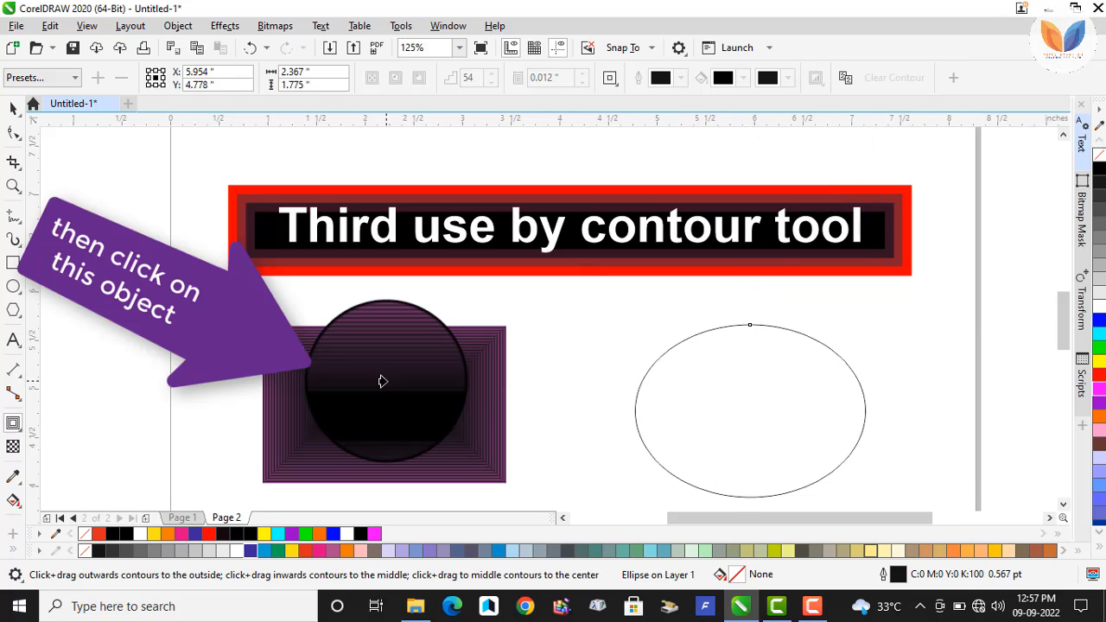
{"action": "left_click", "coordinate": [381, 380]}
{"action": "left_click_drag", "start_coordinate": [635, 384], "coordinate": [752, 365]}
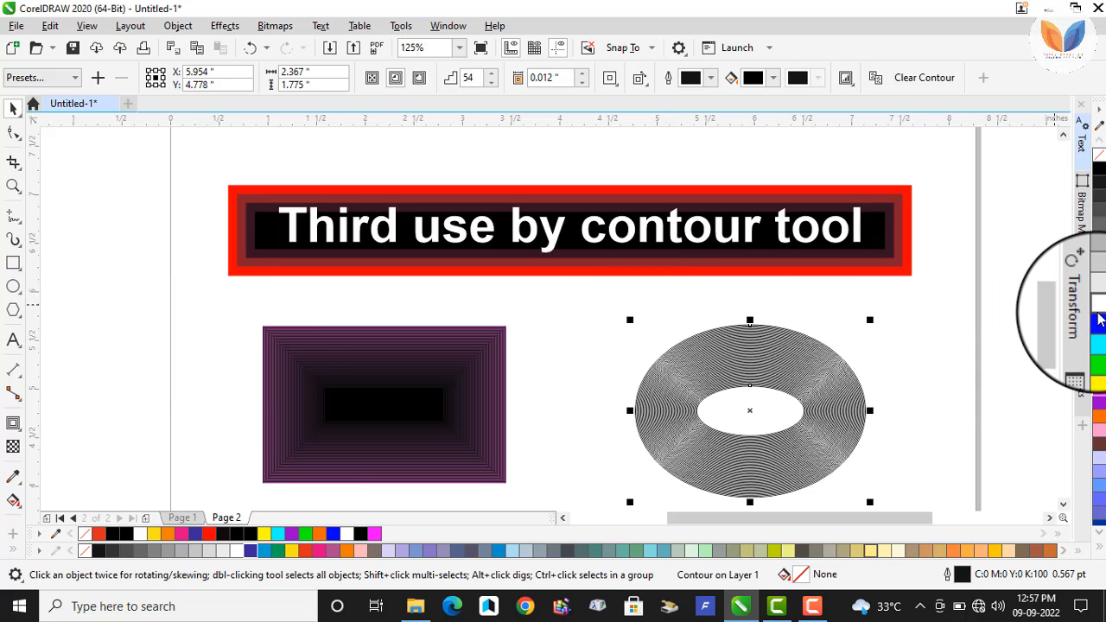
Fill the contoured ellipse with blue (#0000FF) and deselect it.
{"action": "left_click", "coordinate": [1100, 323]}
{"action": "left_click", "coordinate": [896, 296]}
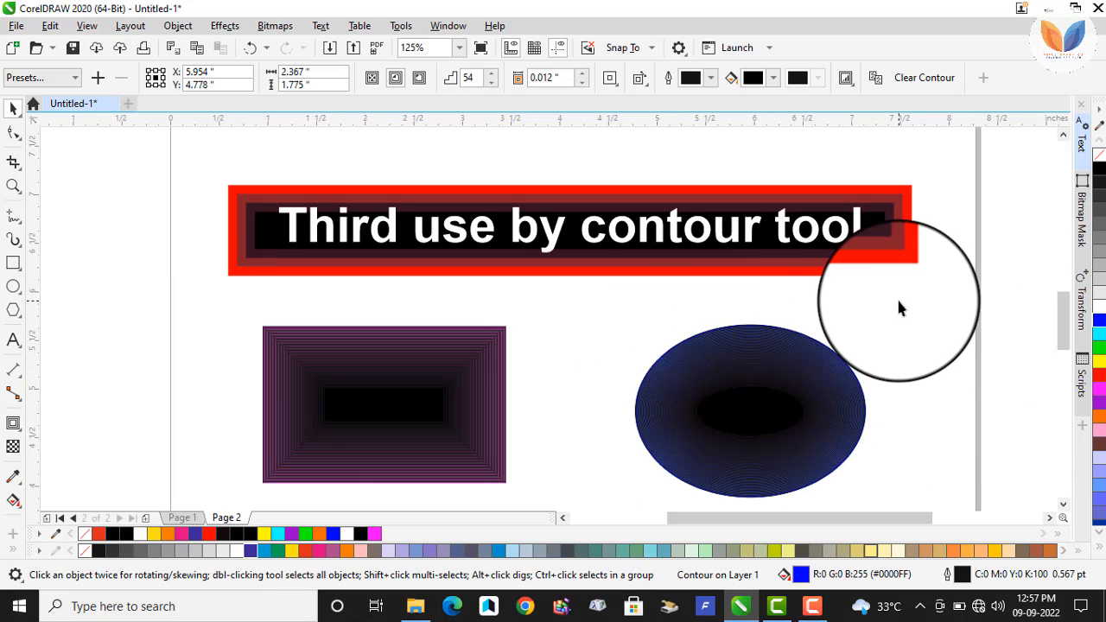
{"action": "left_click_drag", "start_coordinate": [409, 434], "coordinate": [720, 407]}
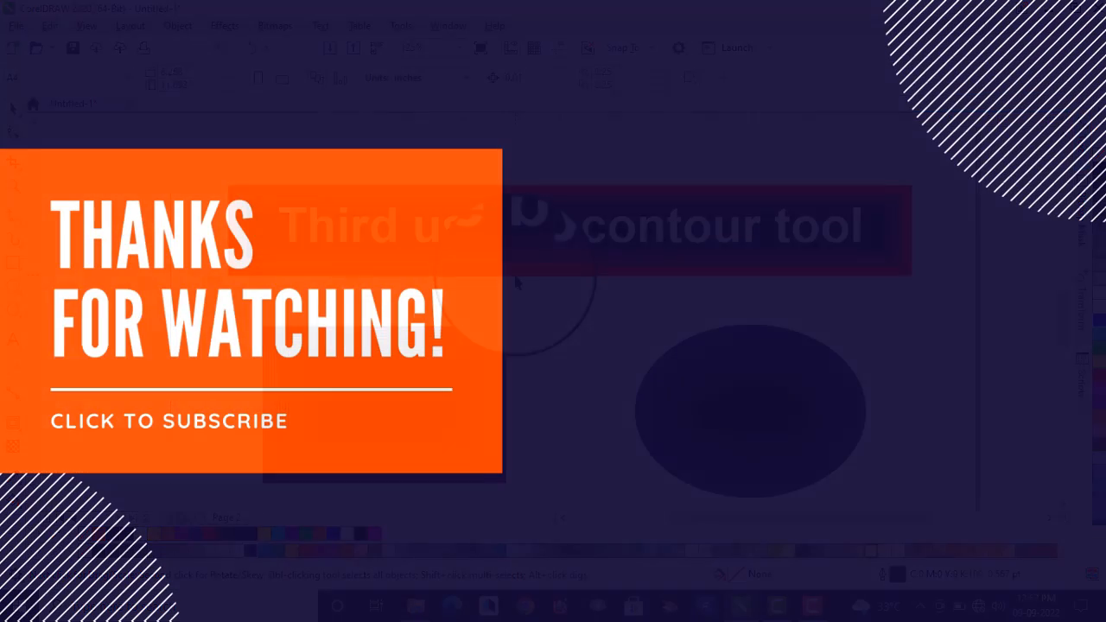